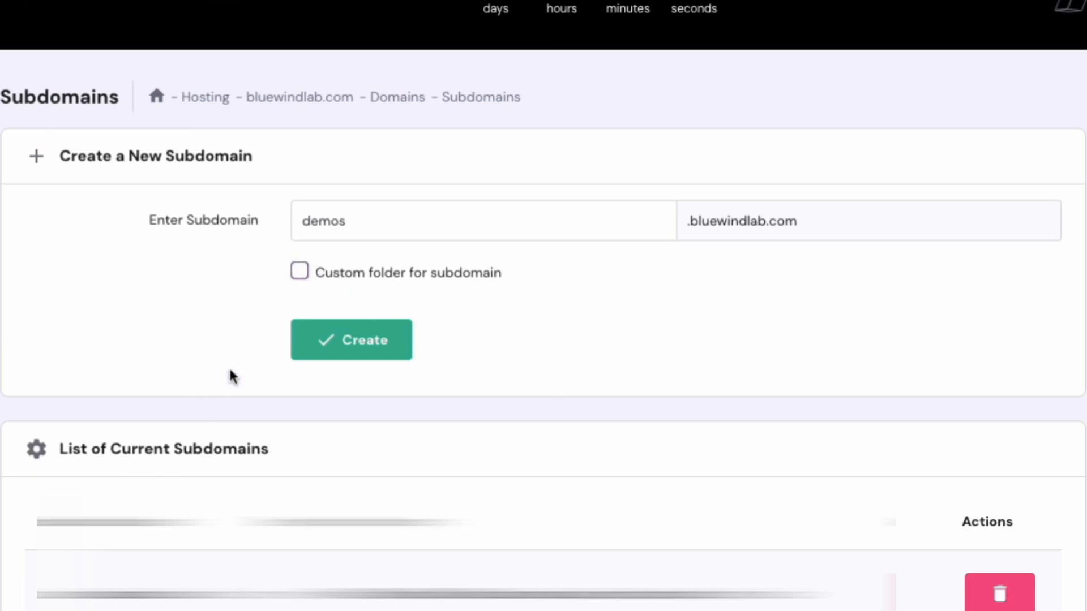
- Create the demos subdomain of bluewindlab.com with the custom folder demos and select its address in the list of current subdomains
left_click(299, 273)
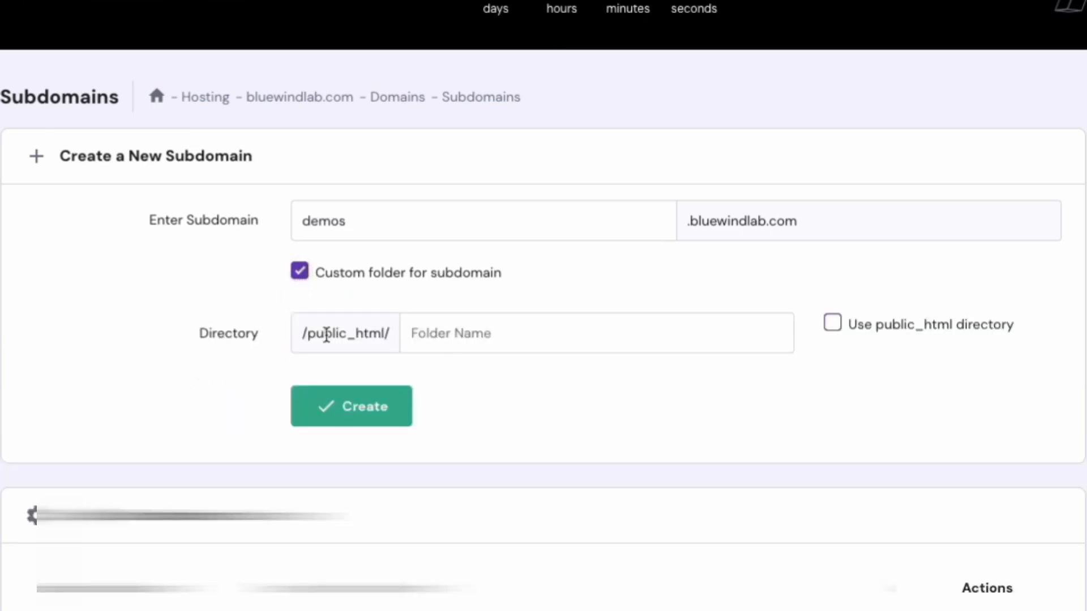
left_click(475, 340)
type("do")
key("BackSpace")
type("emos")
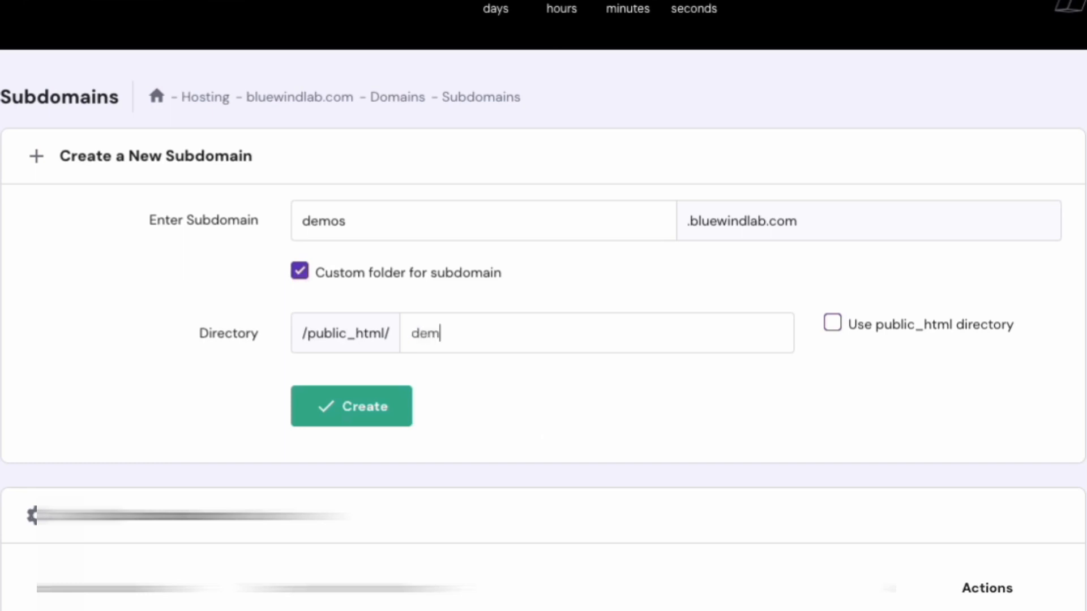
key("Return")
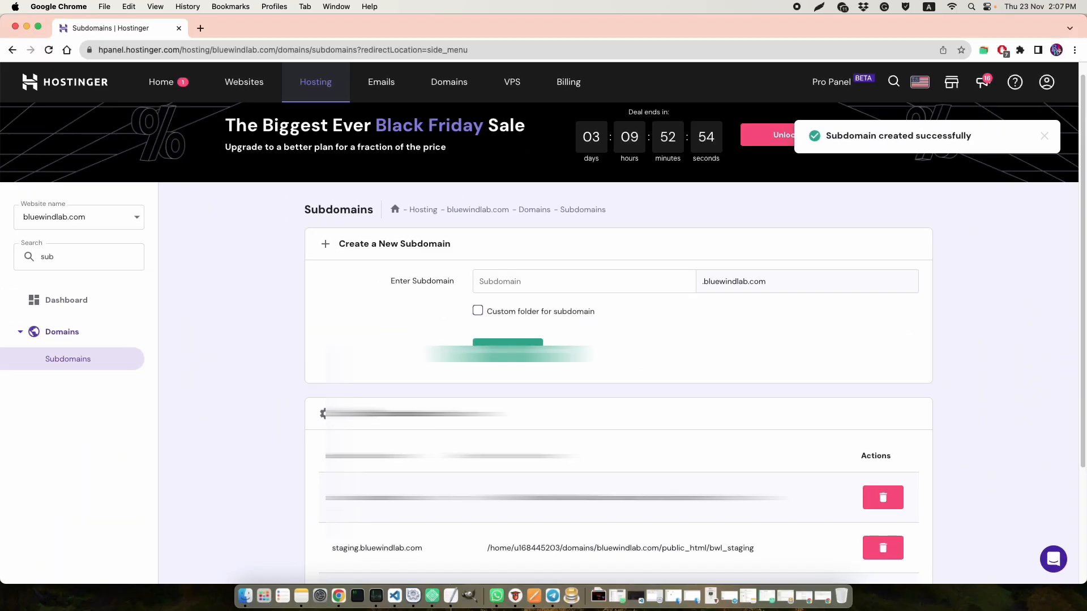
scroll(316, 391, "down", 2)
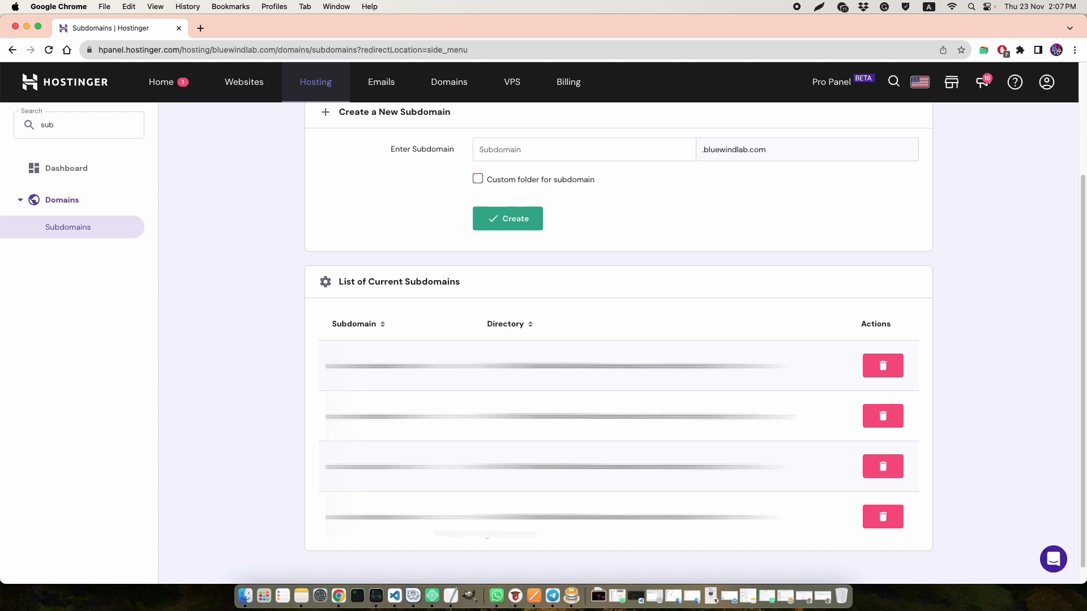
left_click_drag(420, 517, 330, 517)
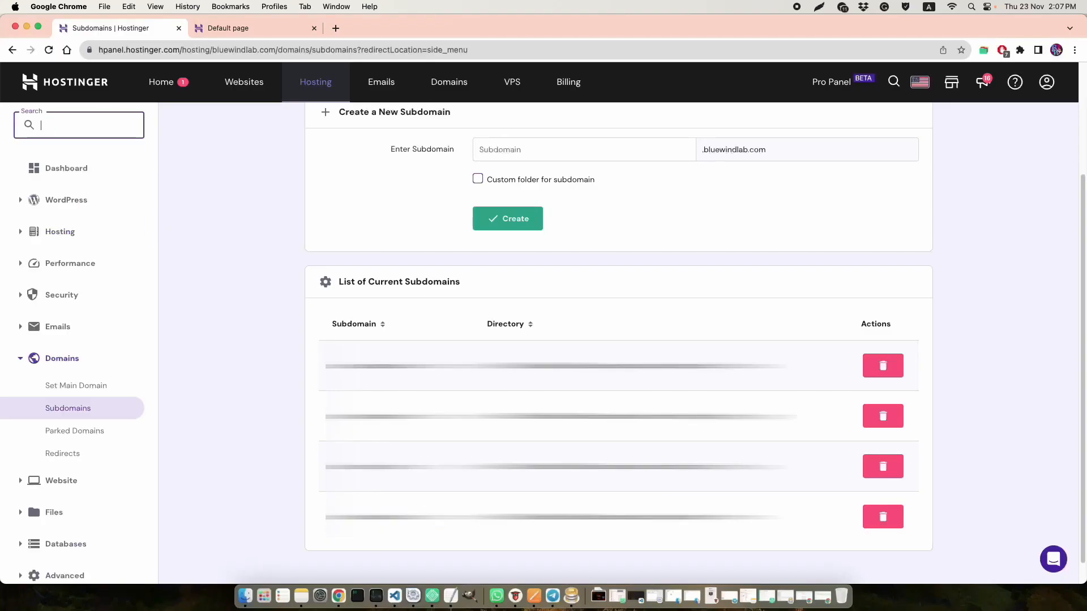
- Find the database management page and create a MySQL database and username both named demos_db, with a database password
type("database")
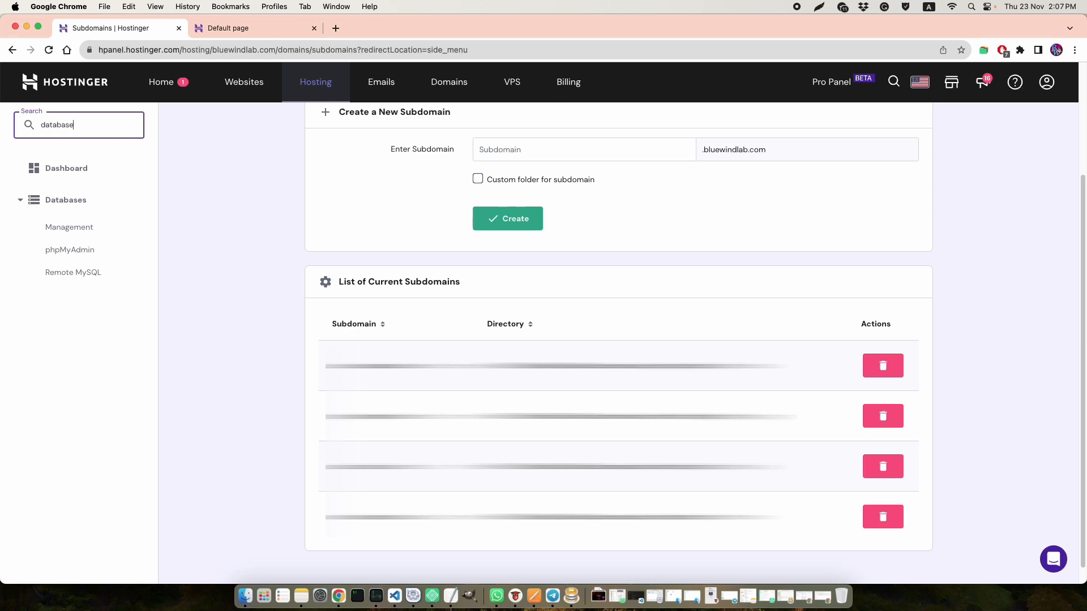
left_click(72, 229)
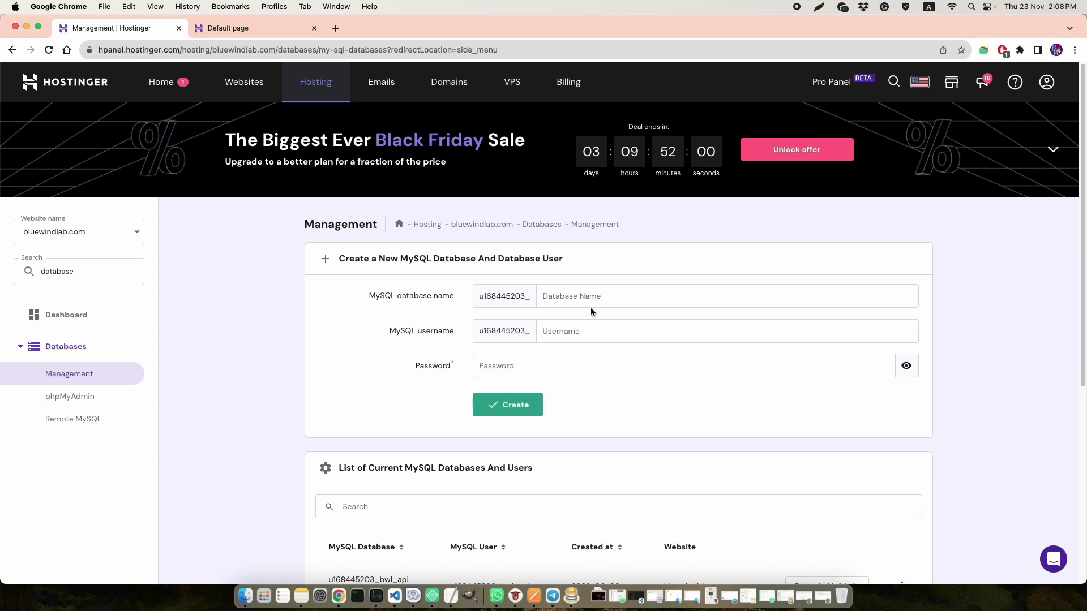
left_click(624, 305)
type("demos_db")
left_click(605, 337)
type("demos_d")
left_click(504, 371)
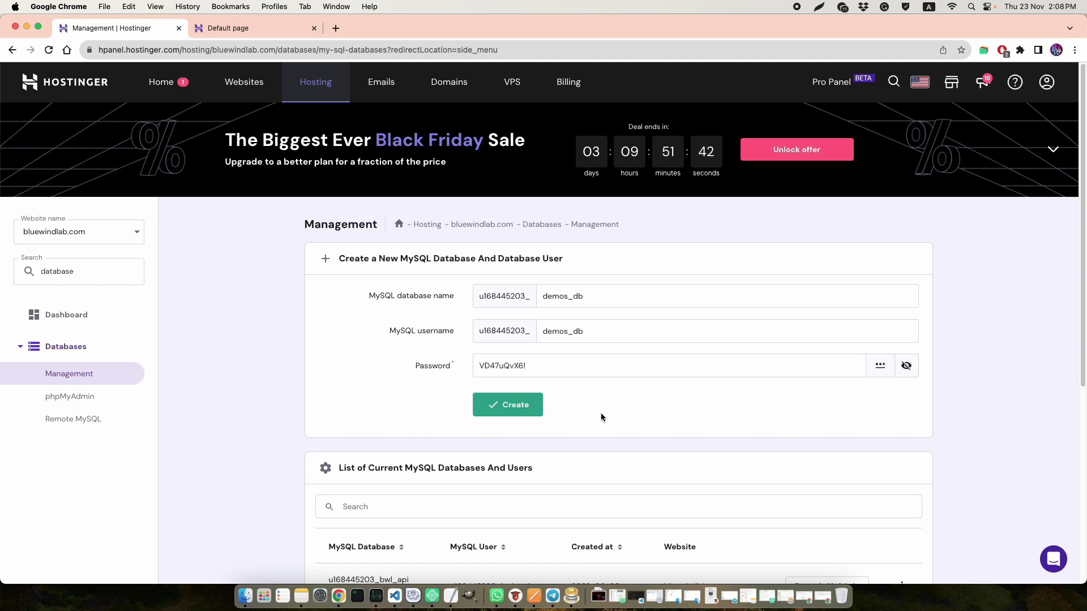
left_click(518, 416)
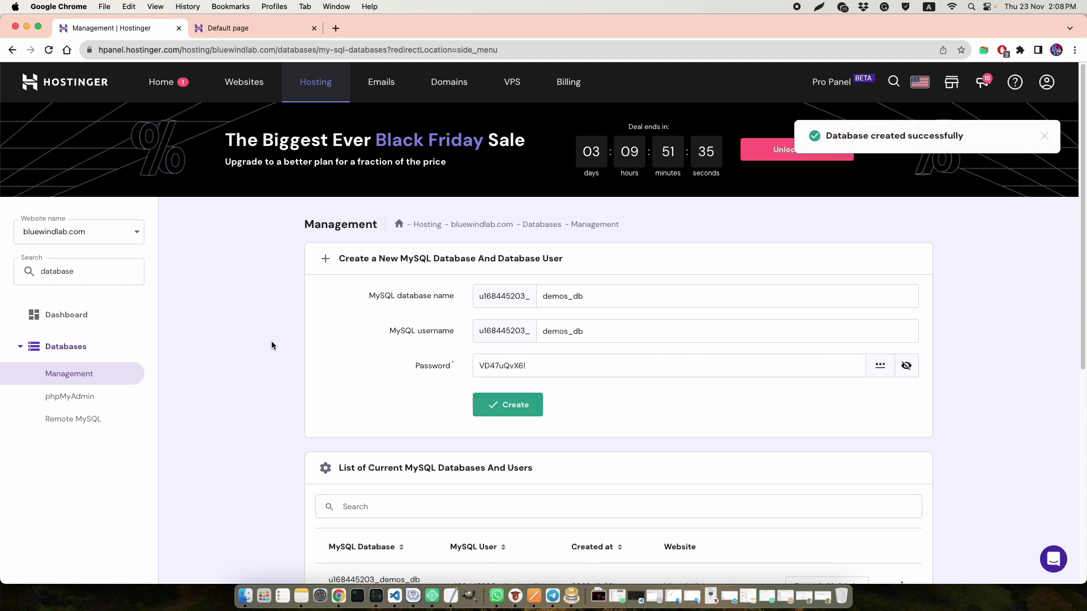
- Open the new demos_db database in phpMyAdmin from the list of current databases
scroll(433, 334, "down", 2)
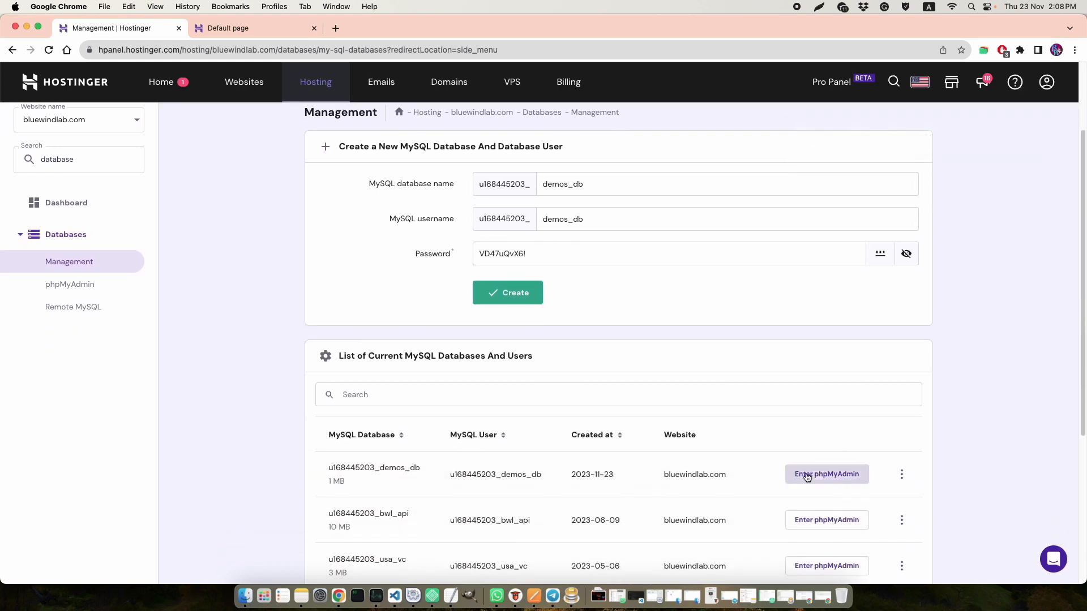
left_click(819, 479)
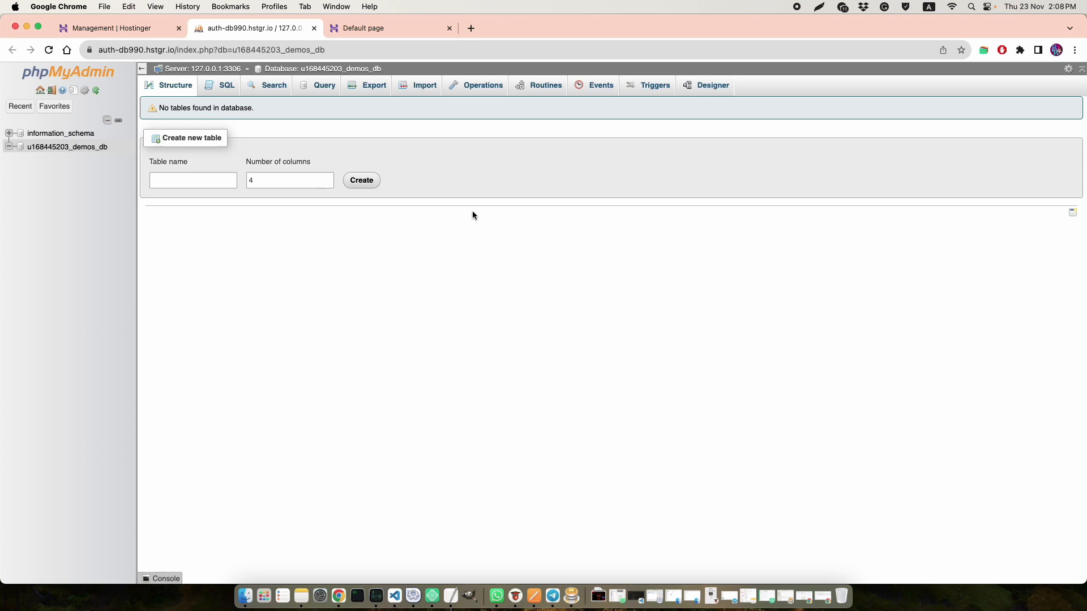
- Download WordPress 6.4.1 from wordpress.org/download in a new browser tab and save the zip file
left_click(471, 28)
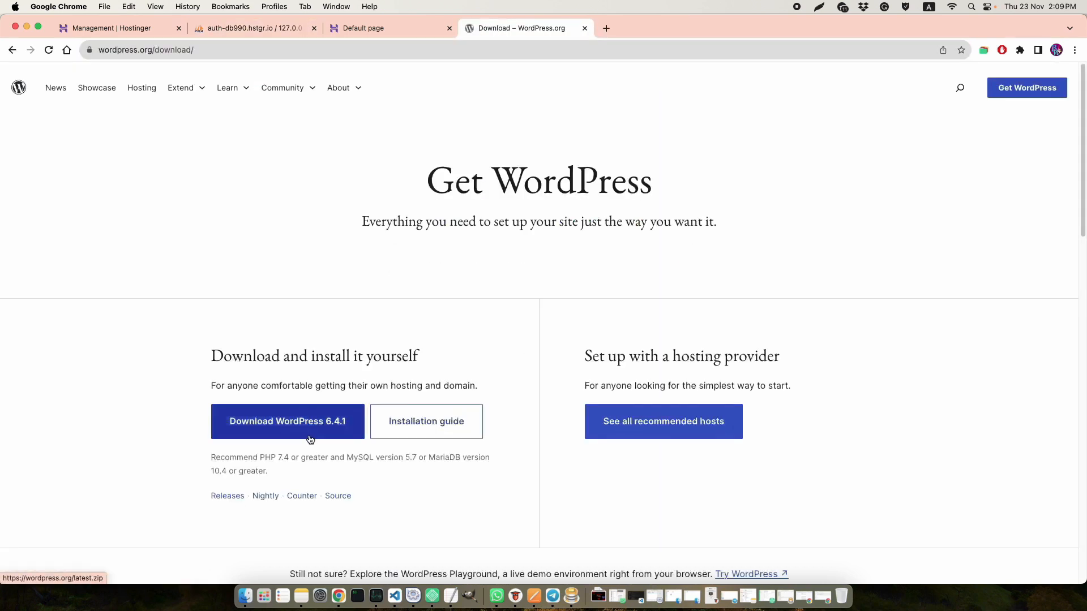
left_click(310, 440)
left_click(733, 407)
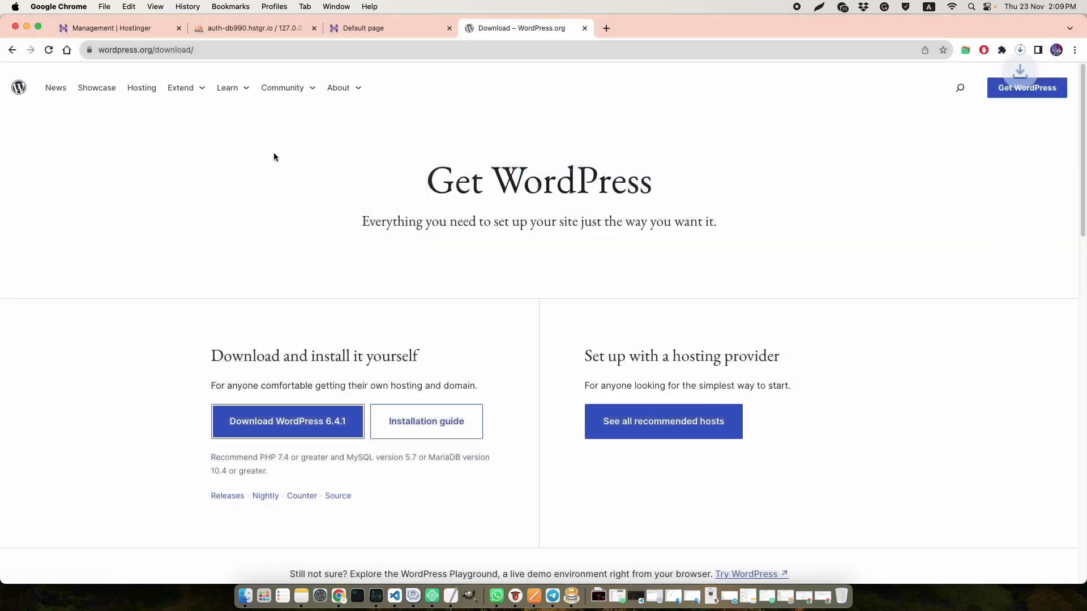
- Return to the Hostinger panel, find the File Manager and access all files of the Business Web Hosting plan
left_click(119, 28)
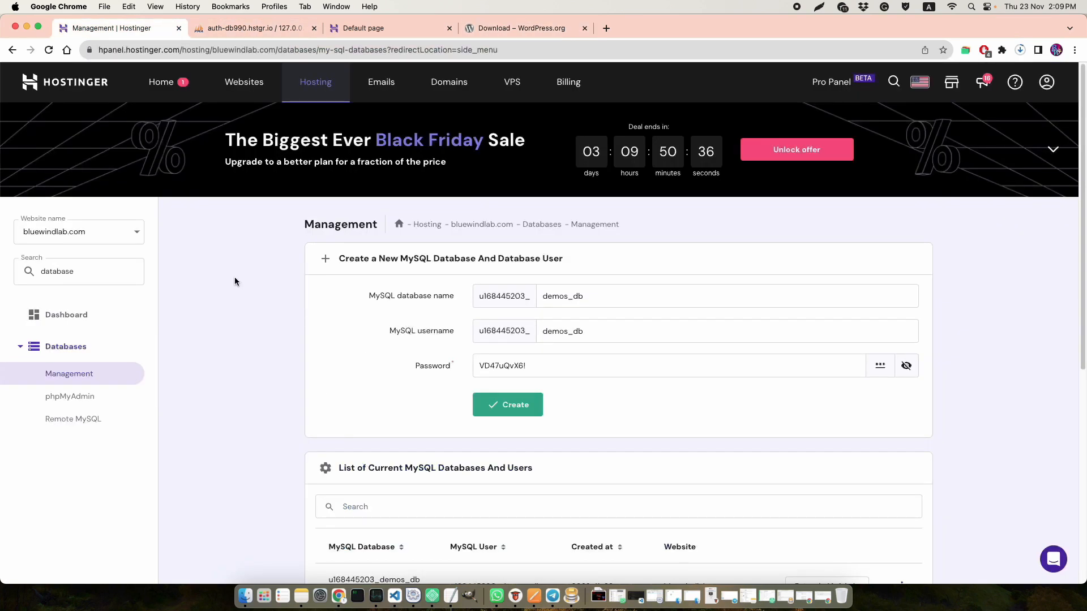
double_click(93, 280)
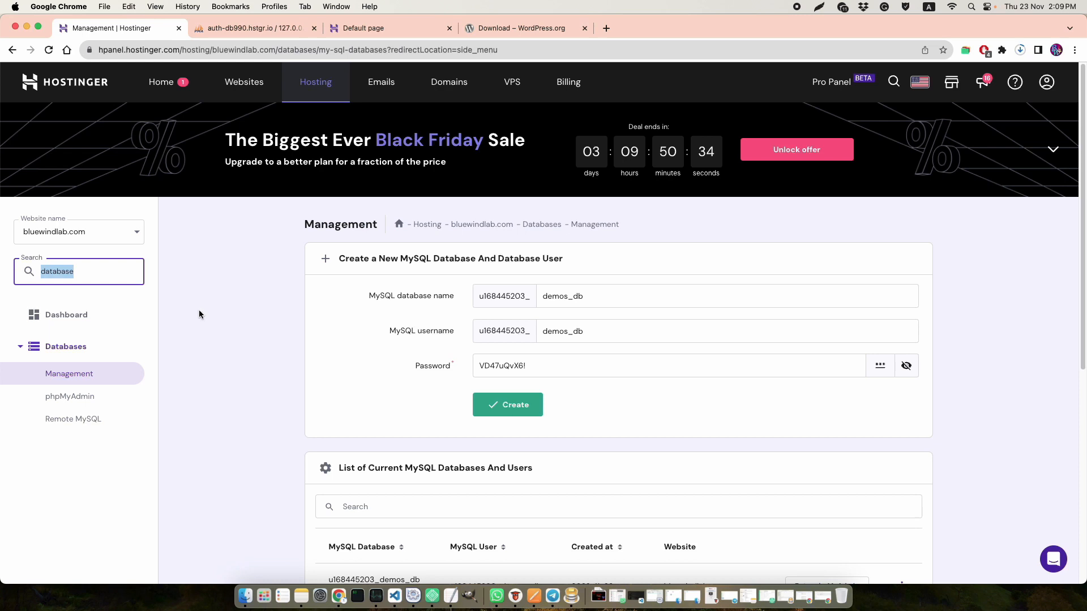
type("fi")
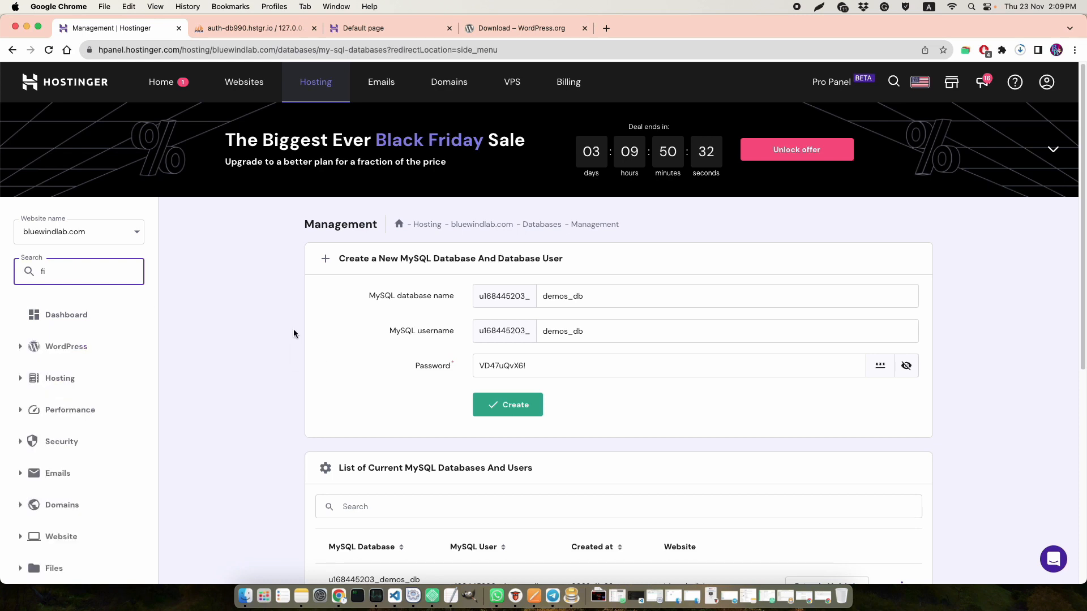
type("le")
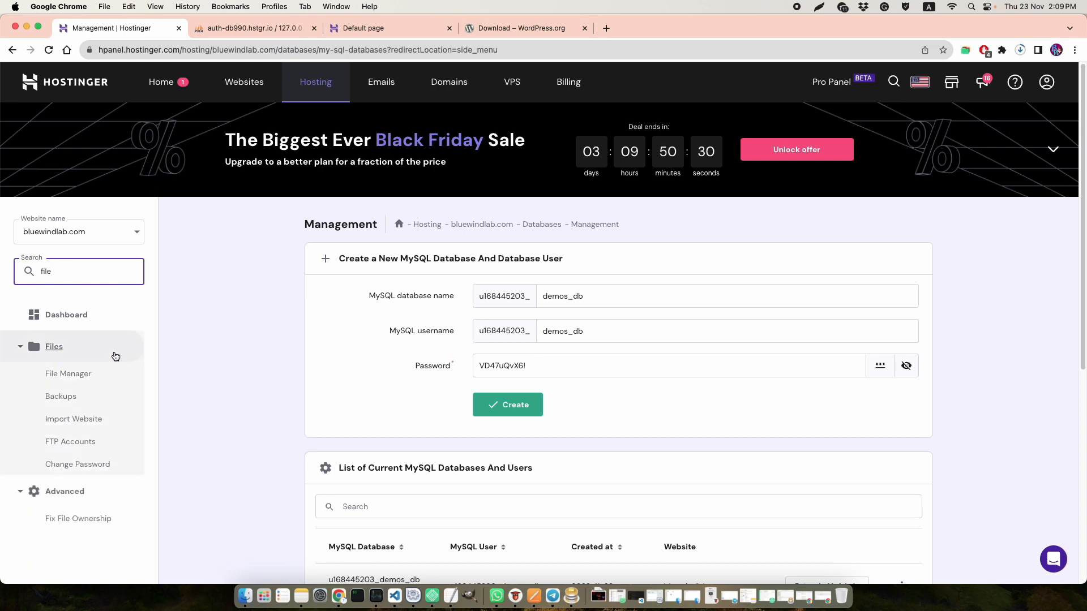
left_click(66, 375)
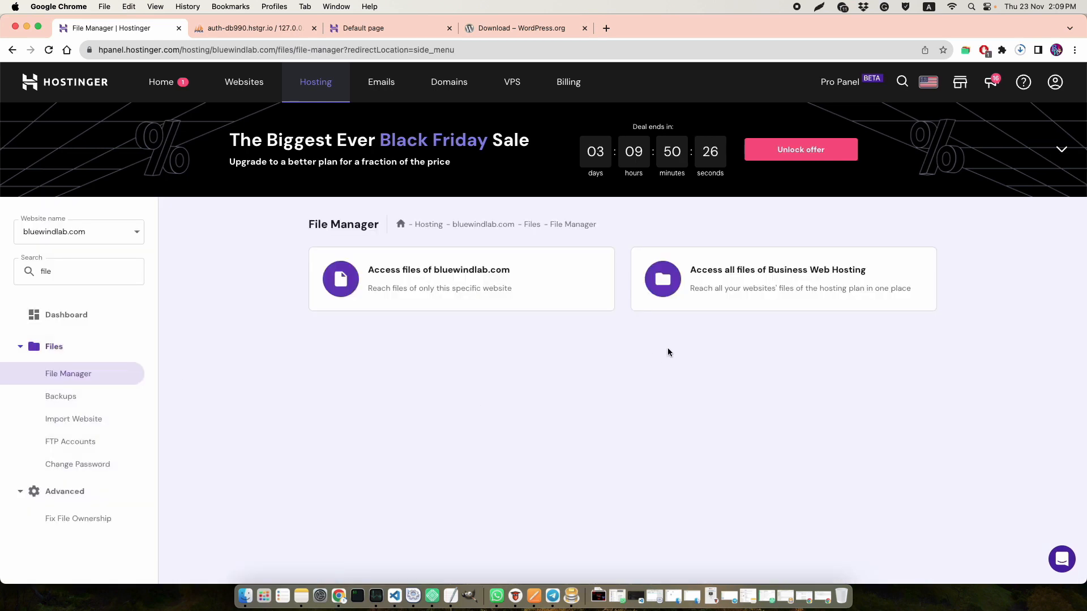
left_click(733, 284)
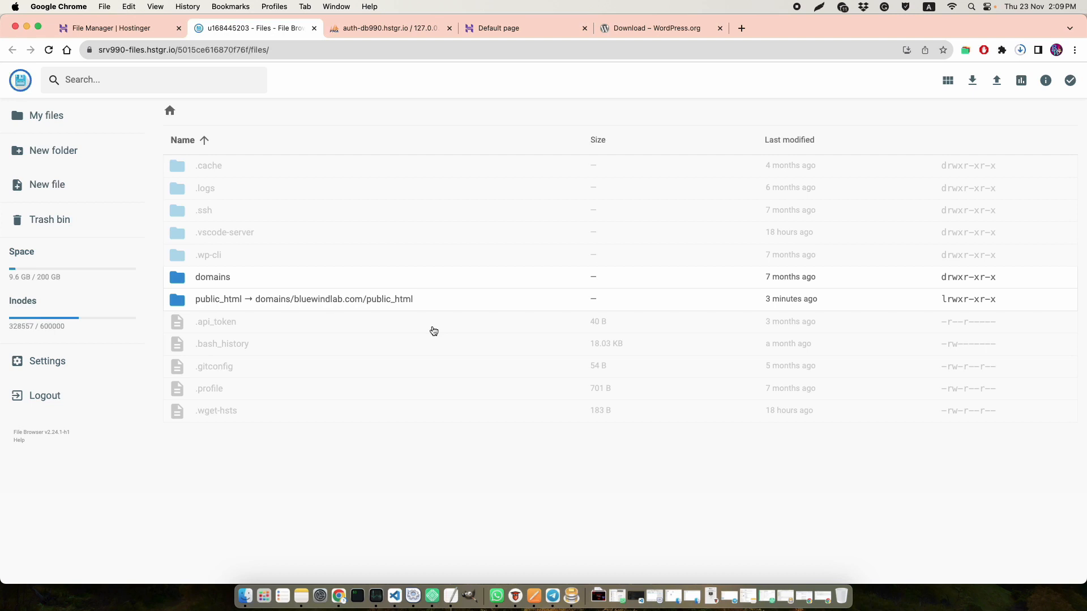
- Go to the domains/bluewindlab.com/public_html/demos folder and delete default.php from it
left_click(181, 304)
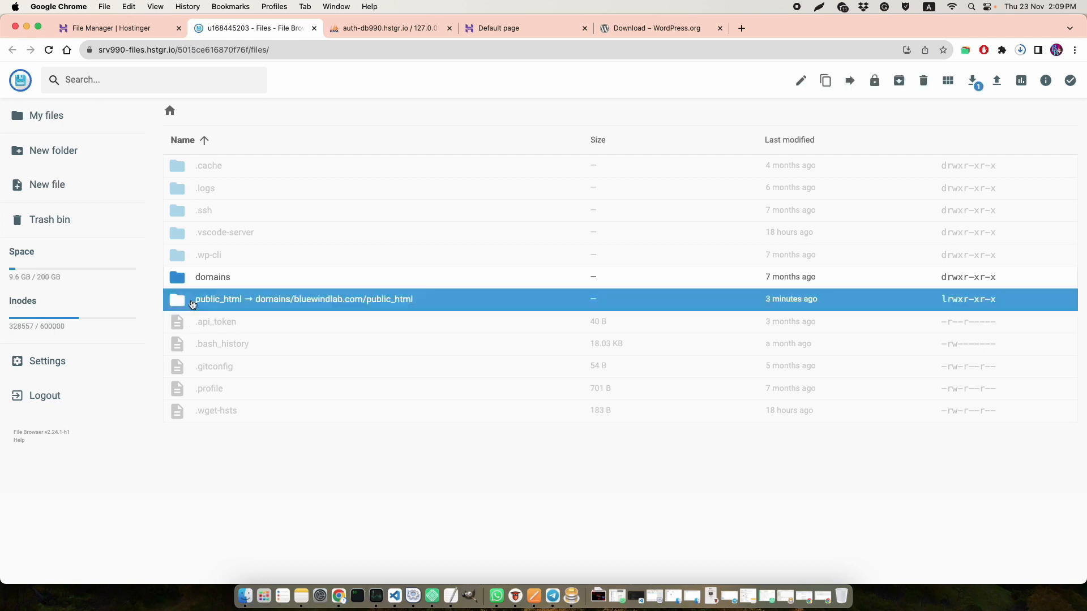
double_click(207, 277)
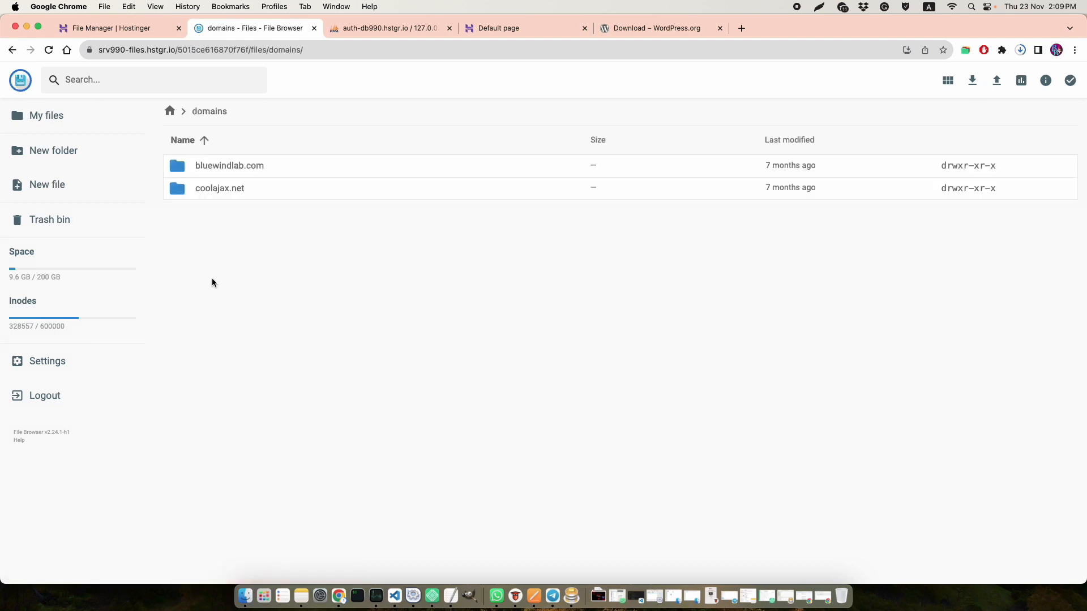
left_click(216, 171)
double_click(217, 171)
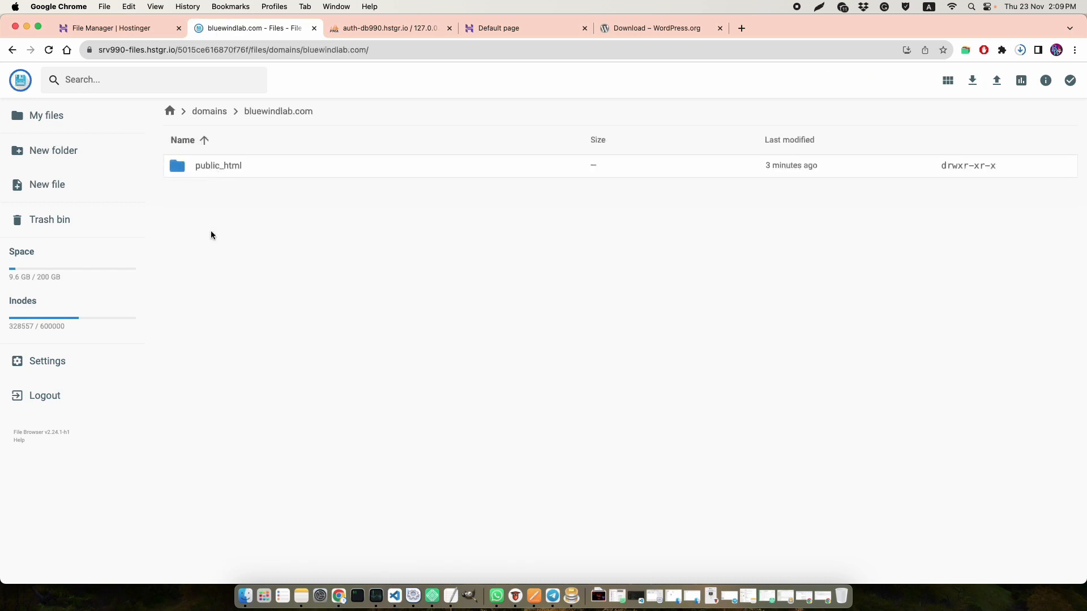
double_click(209, 171)
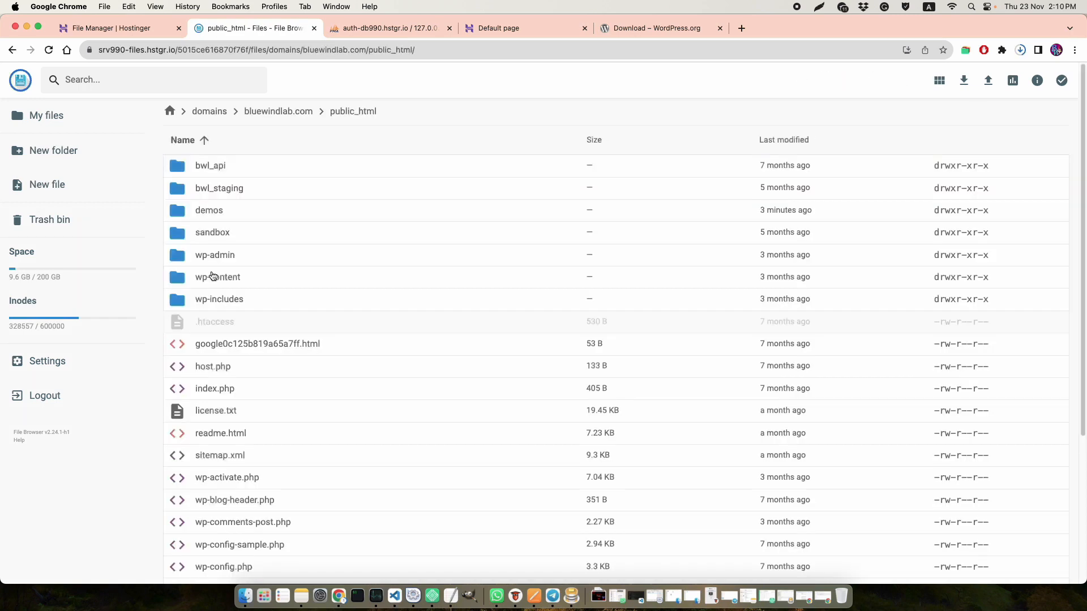
double_click(180, 215)
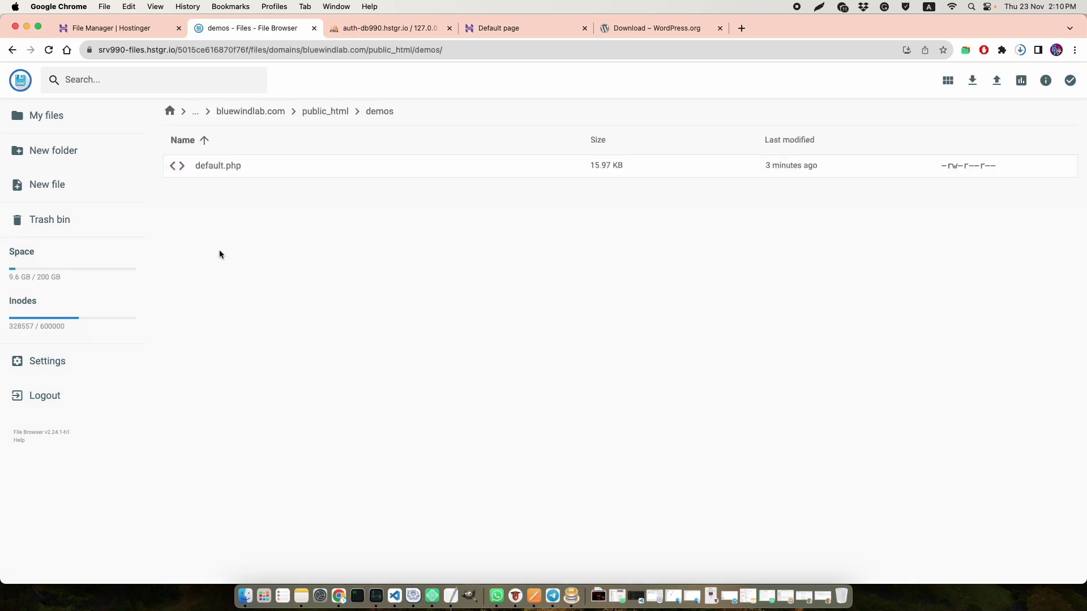
left_click(226, 173)
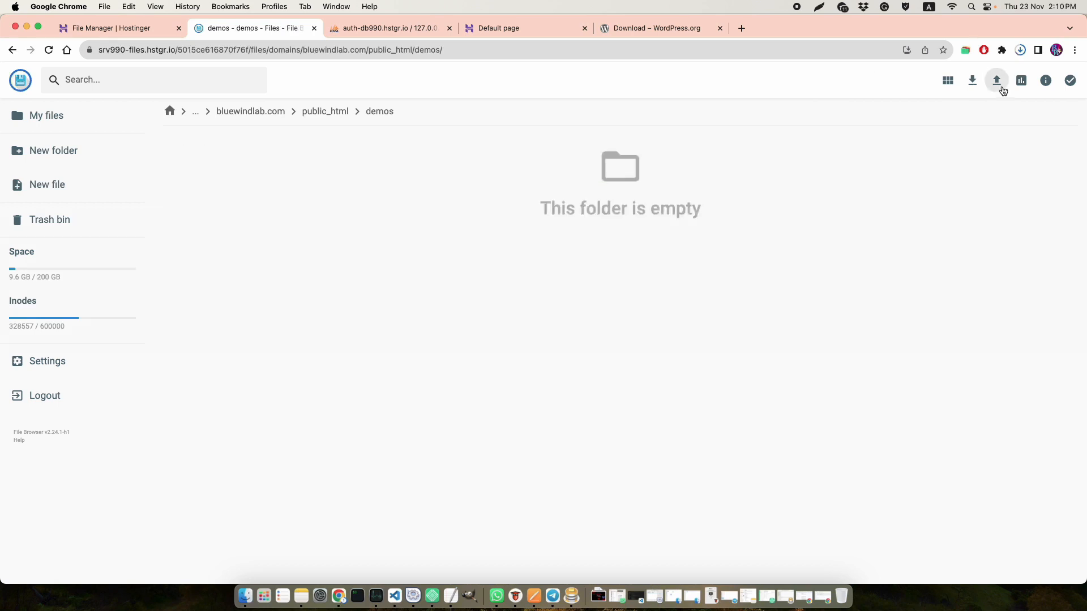
- Upload the file wordpress-6.4.1.zip from the Desktop into the demos folder
left_click(999, 85)
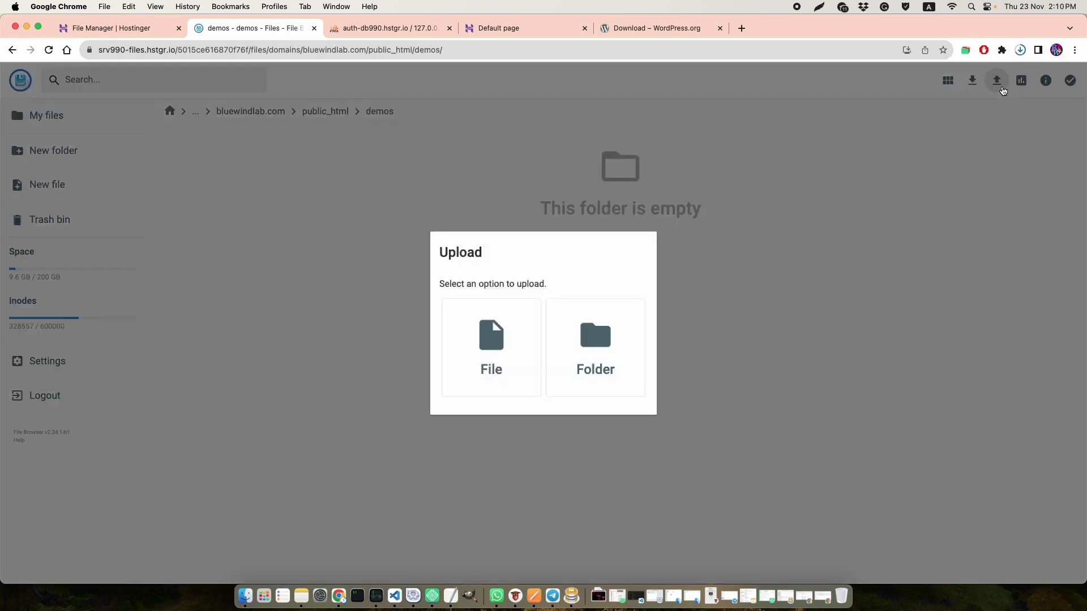
left_click(503, 363)
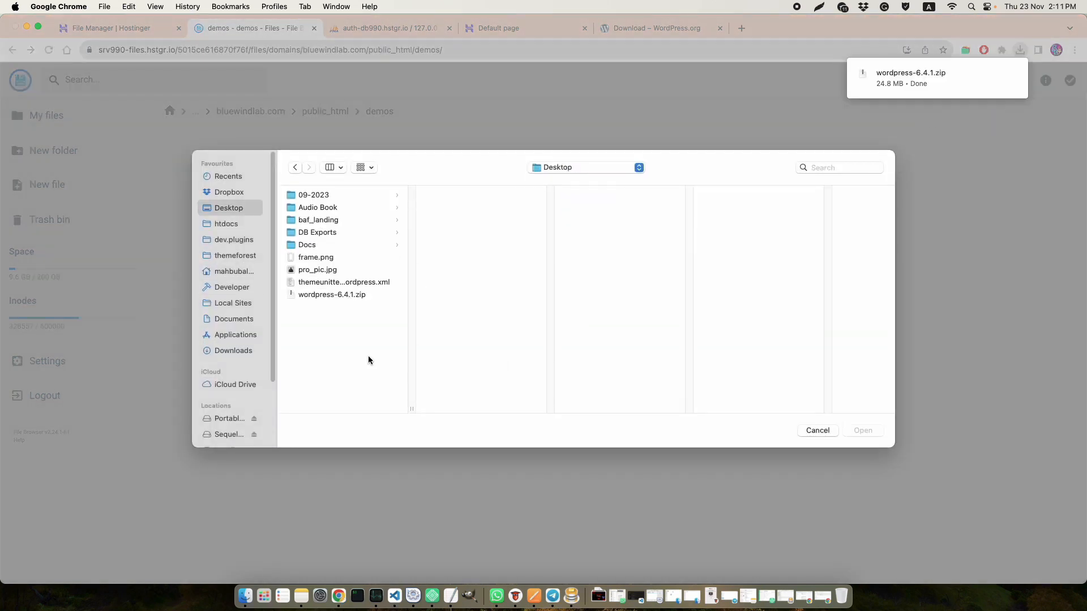
left_click(340, 296)
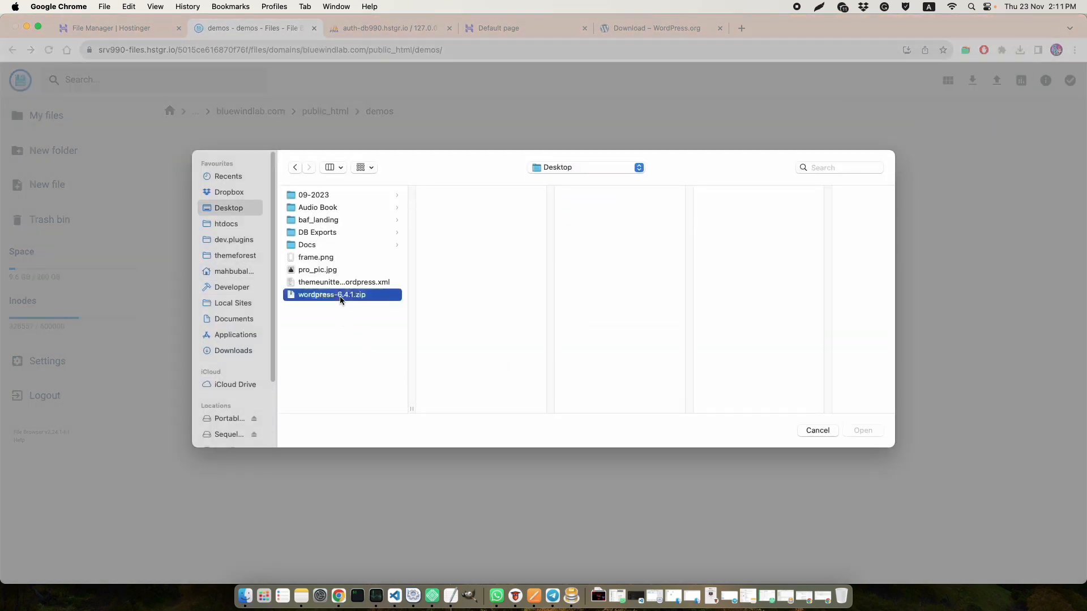
left_click(874, 431)
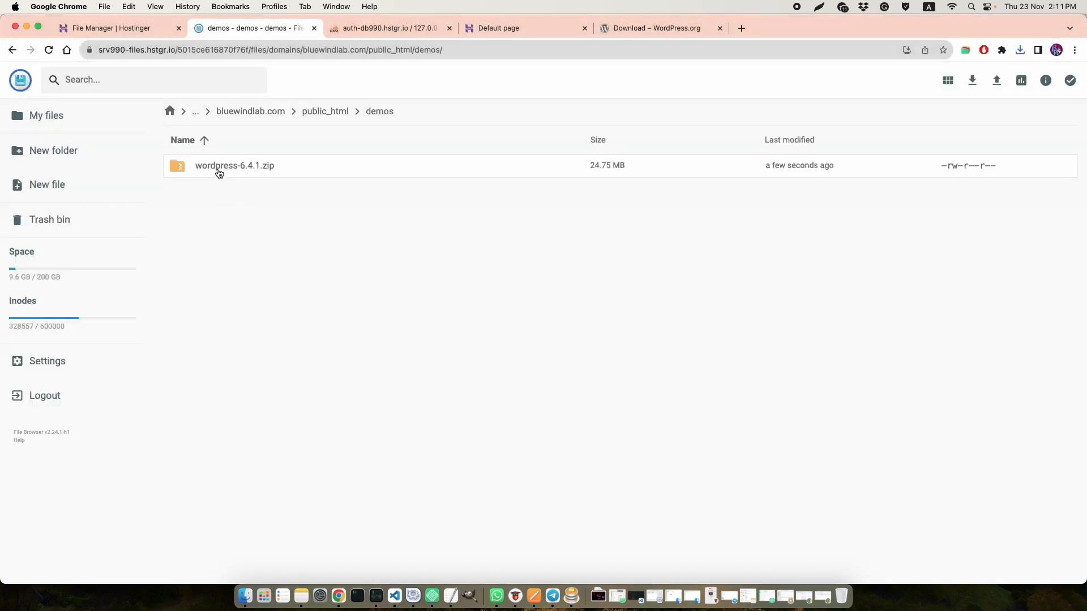
- Extract the uploaded wordpress-6.4.1.zip archive inside the demos folder
right_click(225, 171)
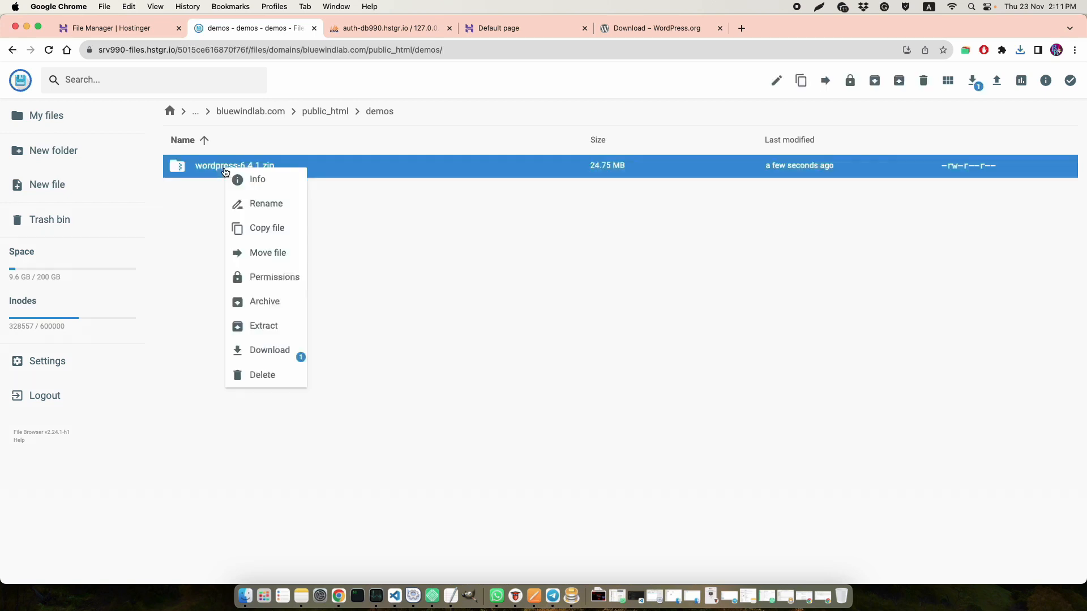
left_click(266, 326)
type("/")
left_click(625, 431)
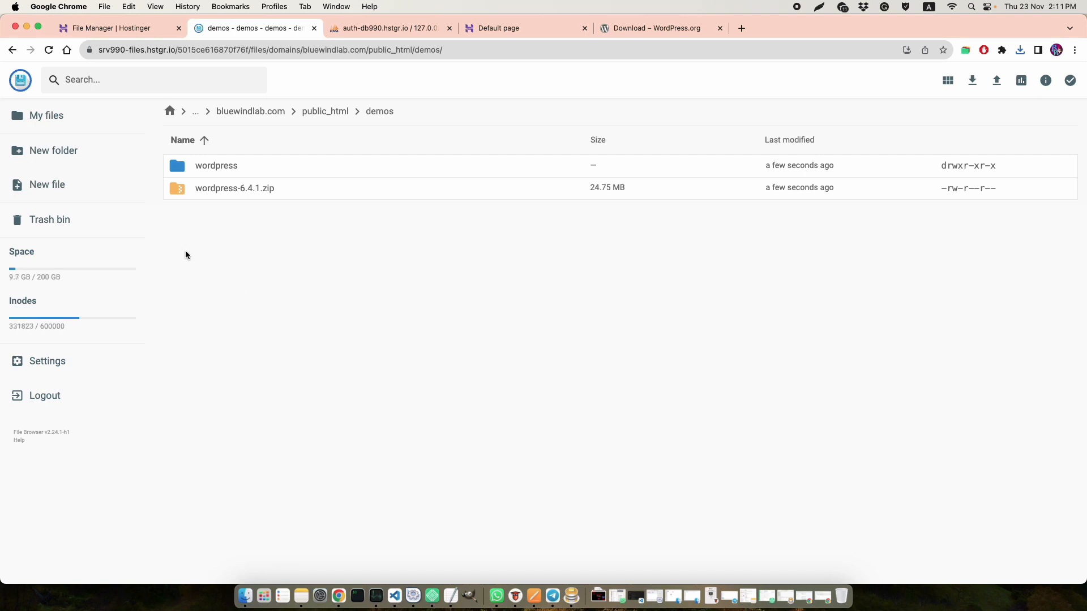
- Move everything inside the extracted wordpress folder up one level into the demos folder
double_click(180, 172)
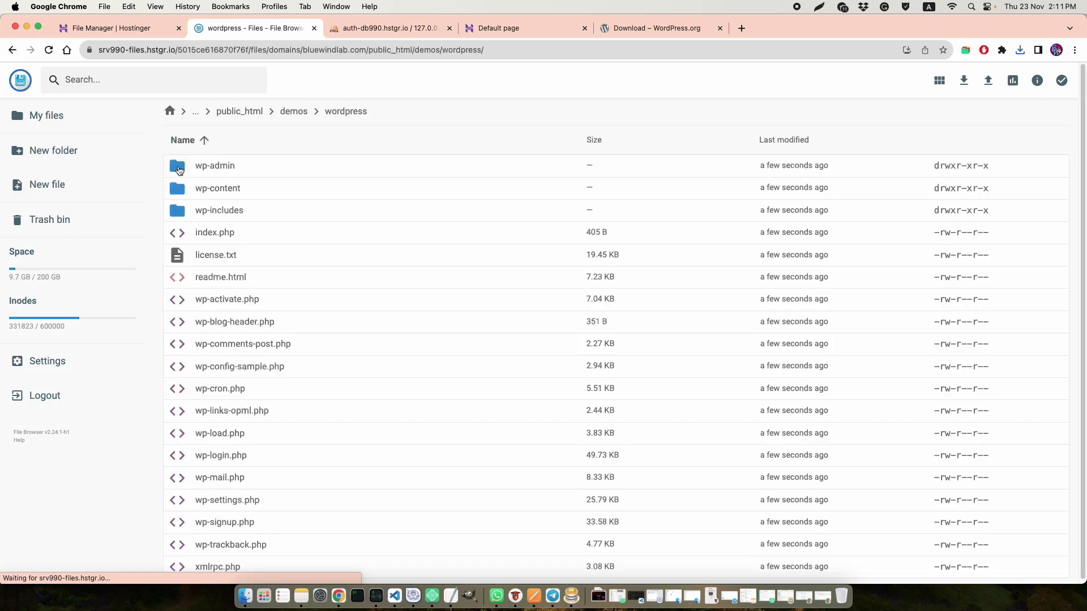
left_click(213, 167)
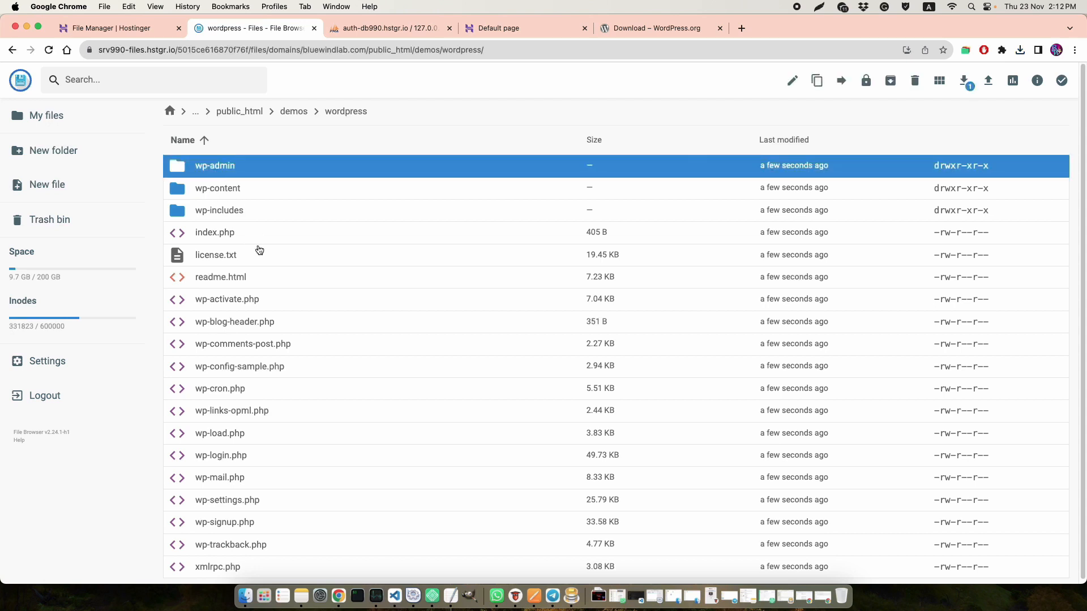
key("super+a")
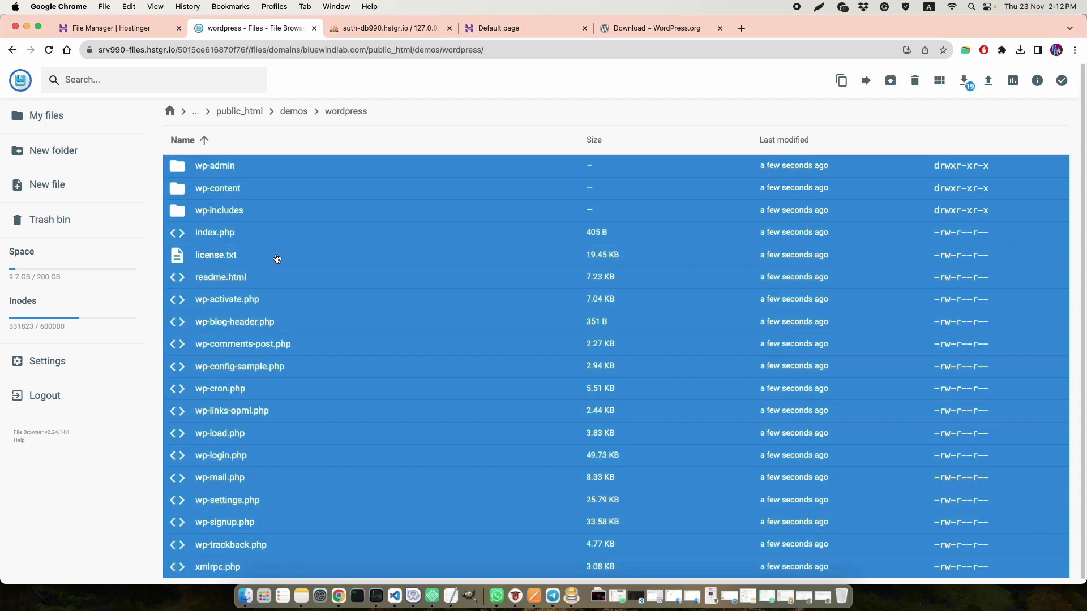
left_click(860, 88)
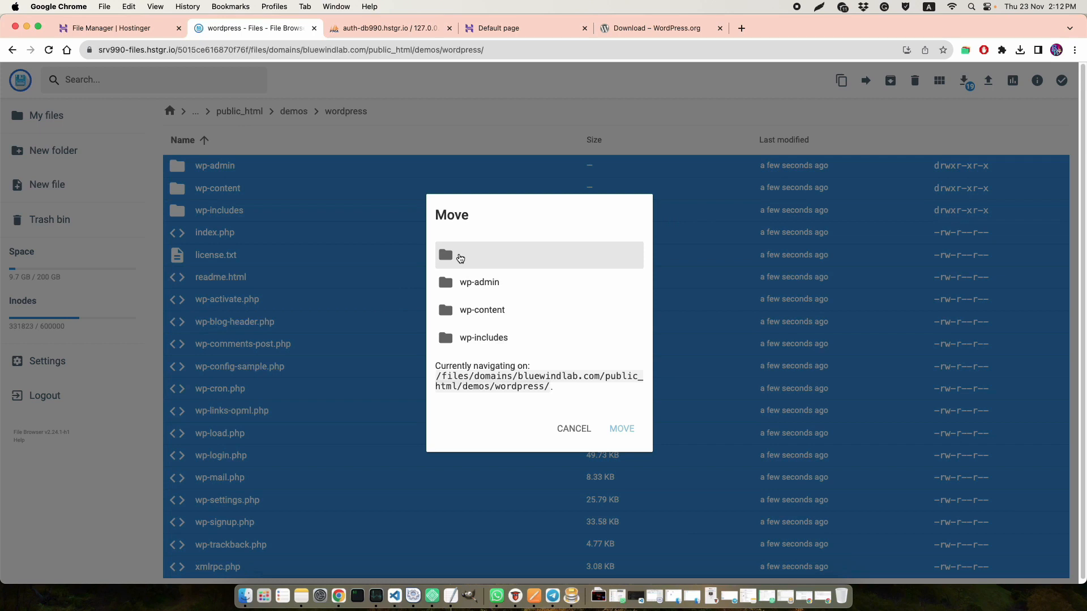
left_click(461, 259)
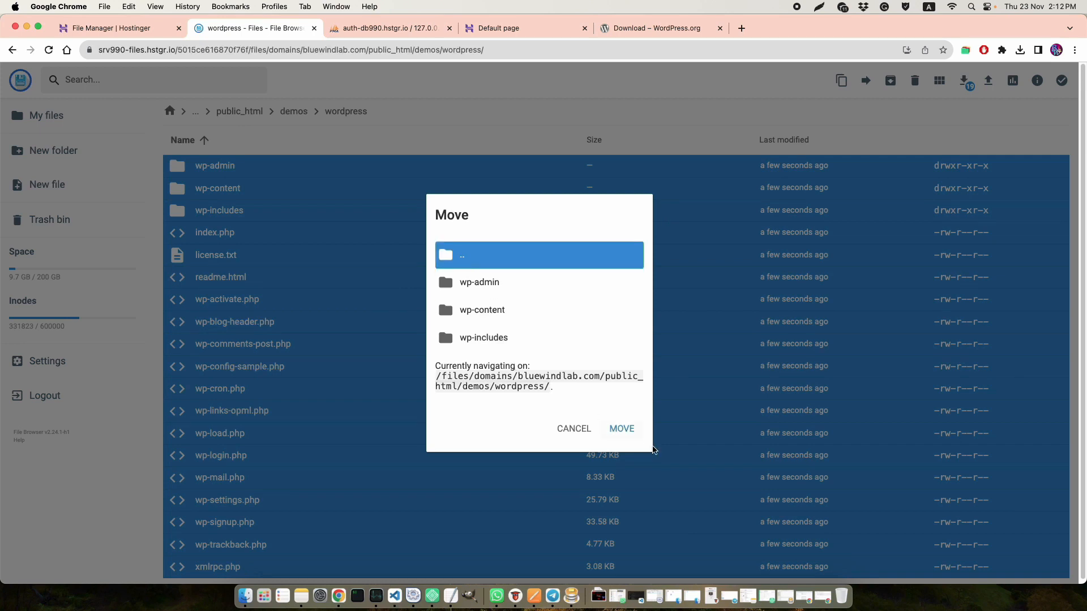
left_click(627, 432)
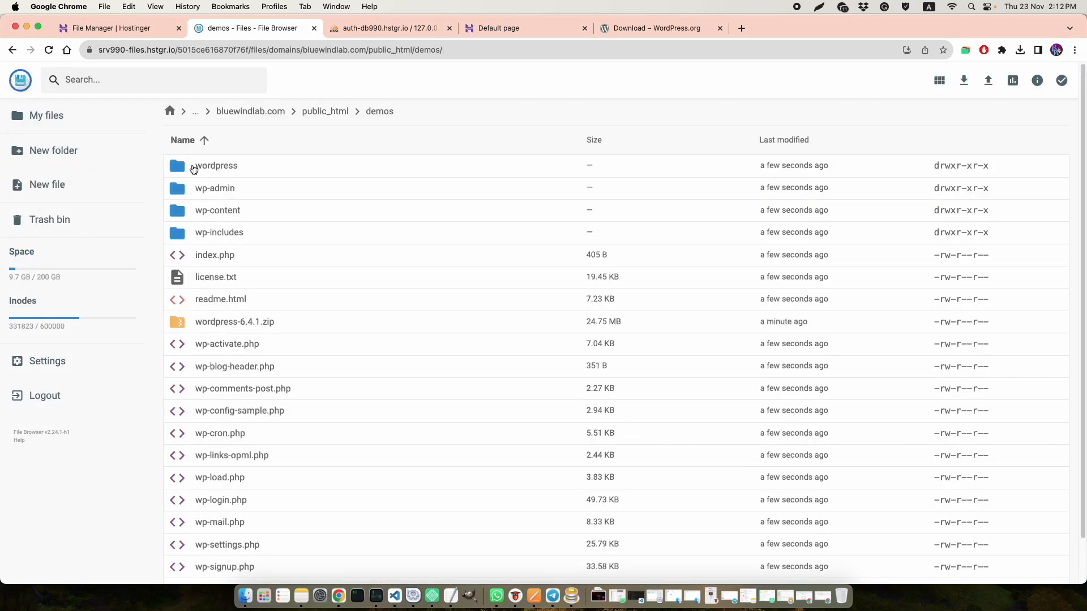
- Permanently delete the empty wordpress folder and wordpress-6.4.1.zip from the demos folder, skipping the trash bin
left_click(193, 169)
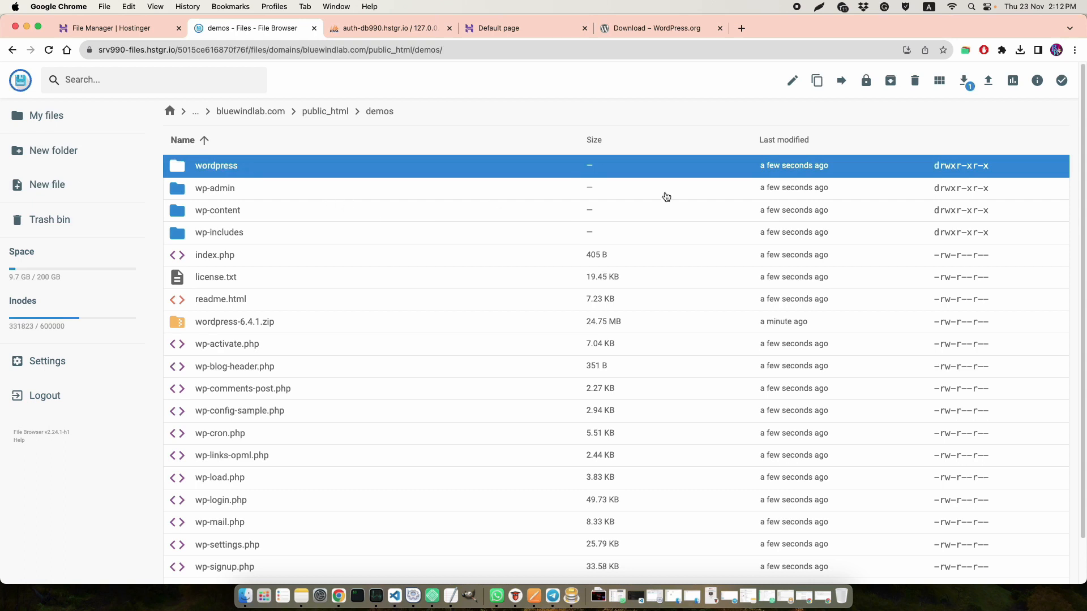
right_click(425, 174)
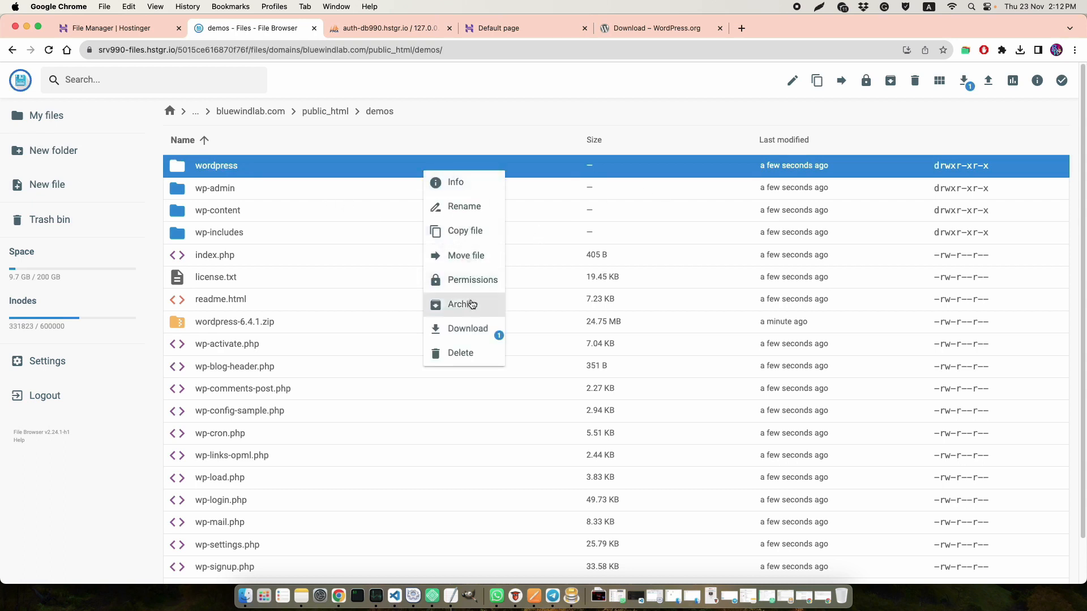
left_click(464, 352)
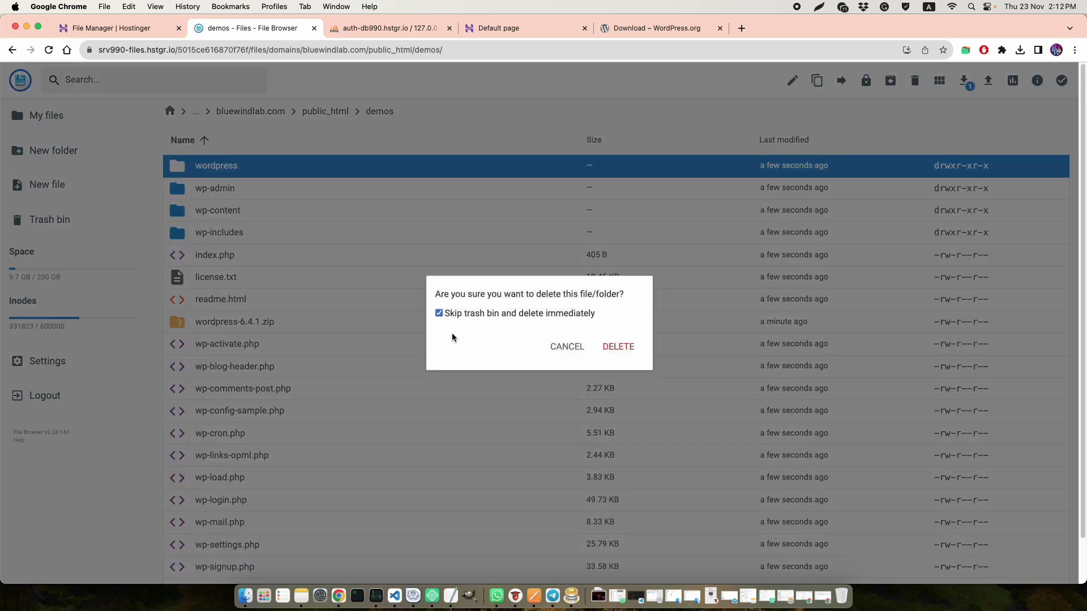
left_click(616, 352)
left_click(180, 307)
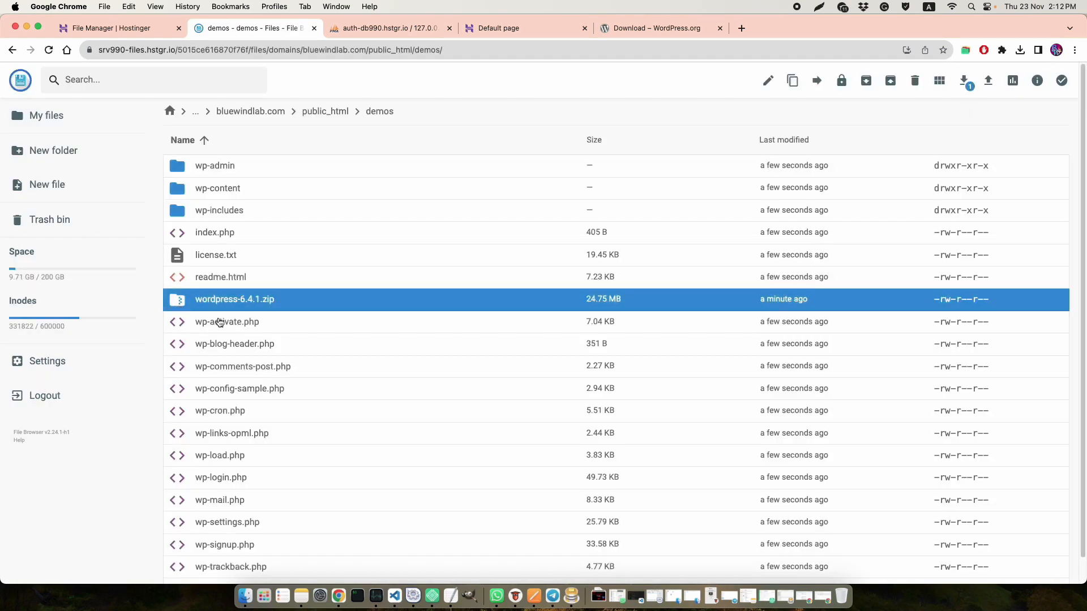
right_click(180, 305)
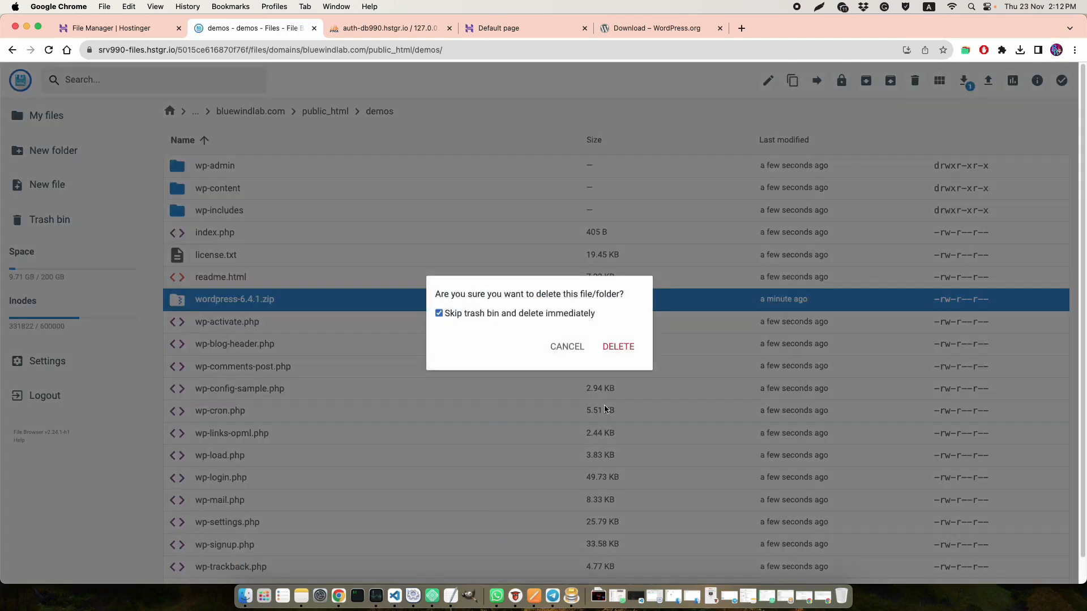
left_click(620, 347)
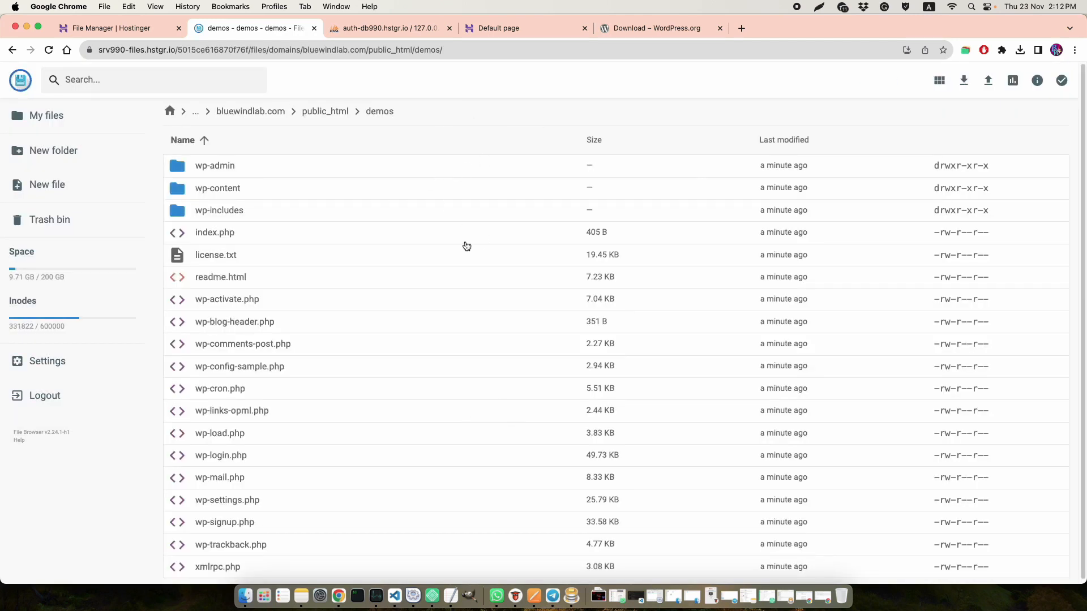
- Reload demos.bluewindlab.com and start the WordPress setup in English (United States), proceeding to the database connection form
left_click(497, 30)
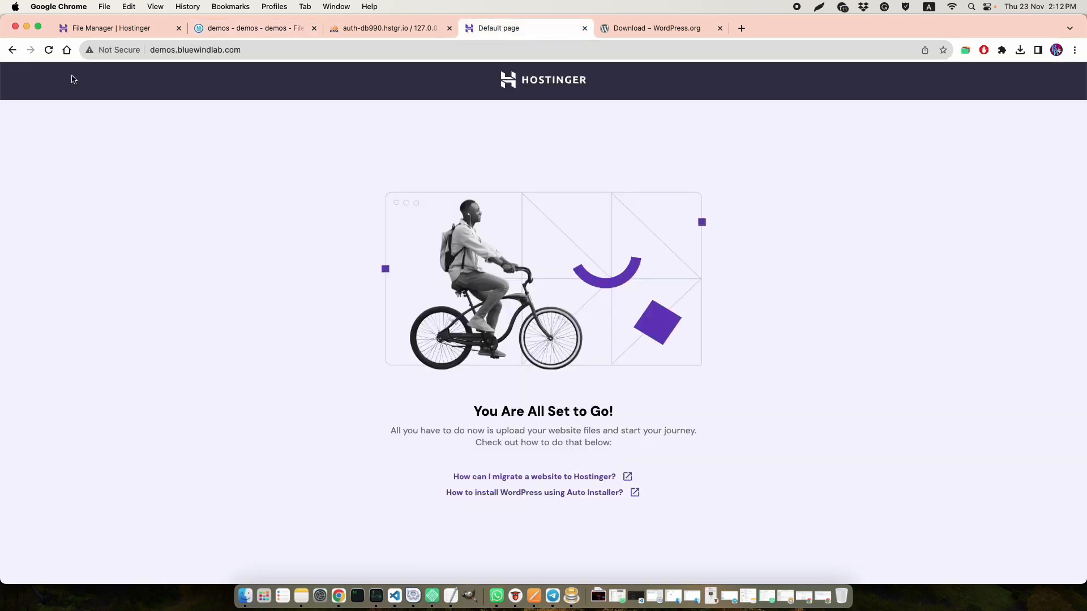
left_click(240, 51)
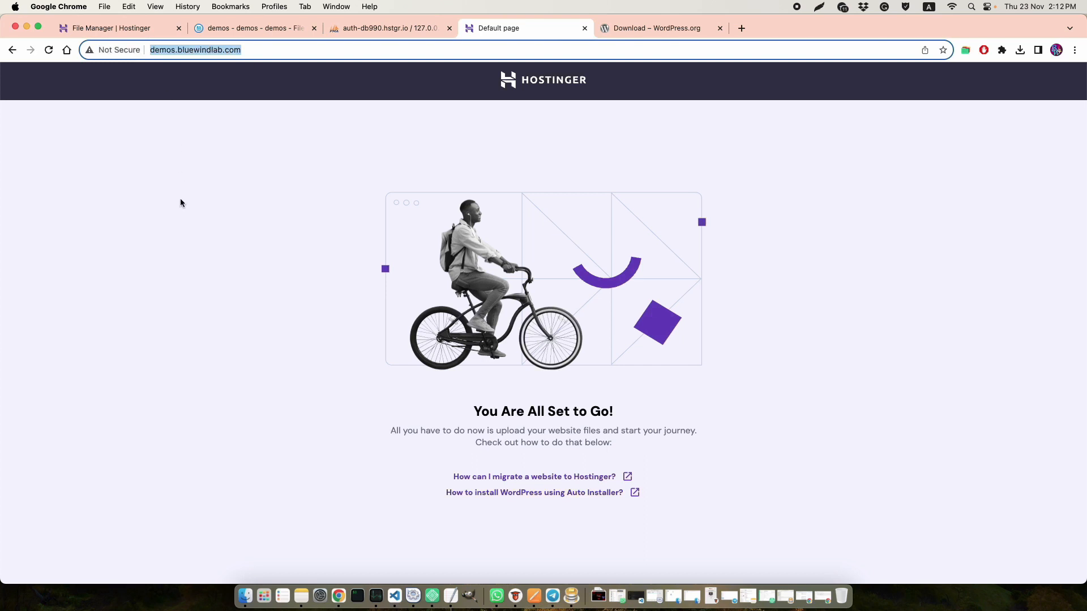
left_click(51, 52)
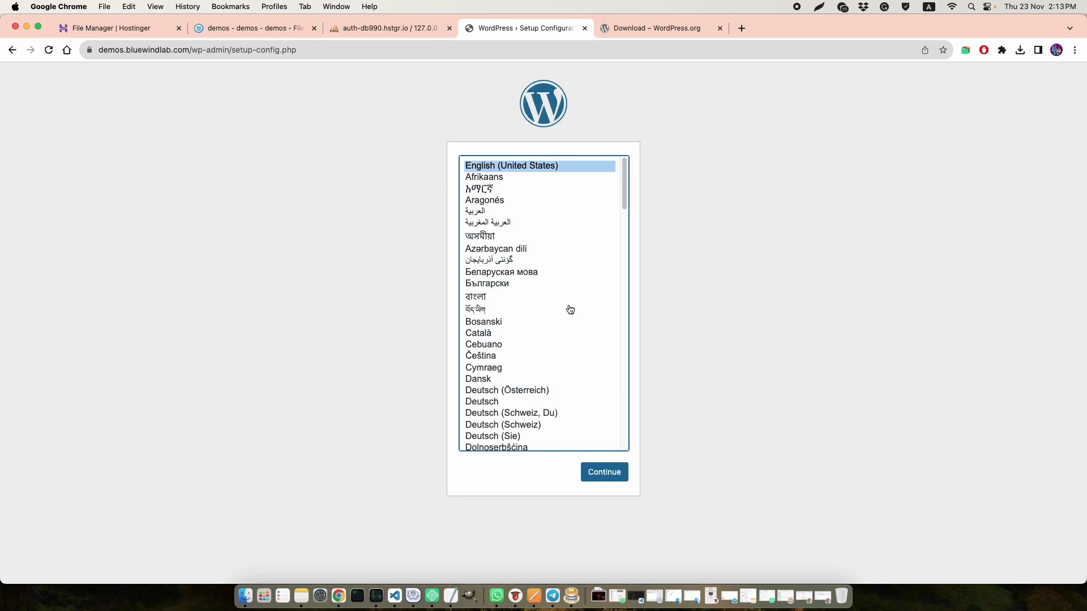
left_click(584, 478)
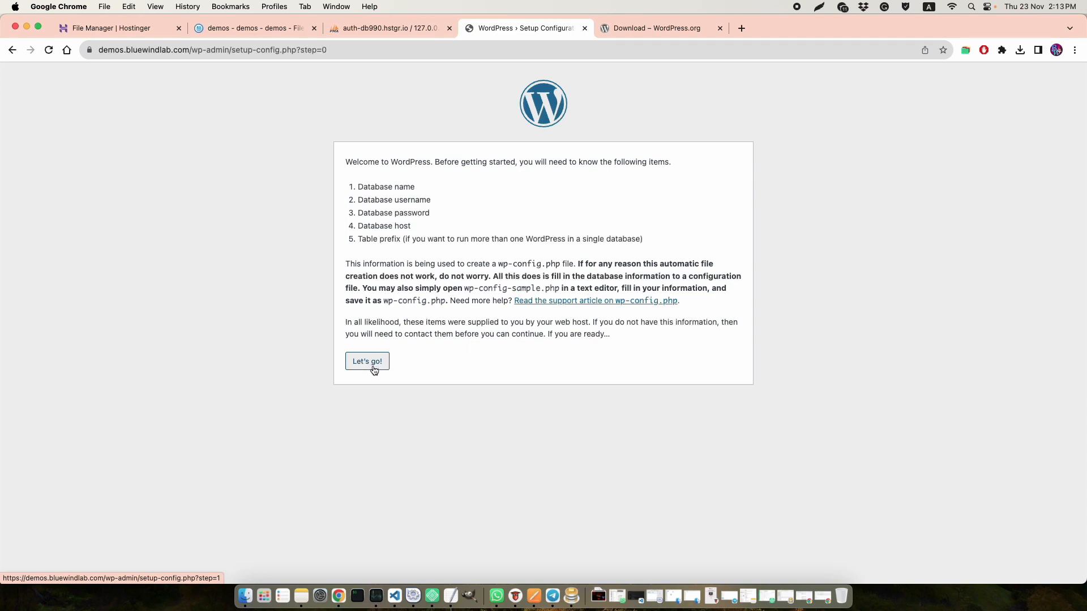
left_click(374, 369)
- Complete the database connection credentials with the database name, database username and database password
left_click(471, 234)
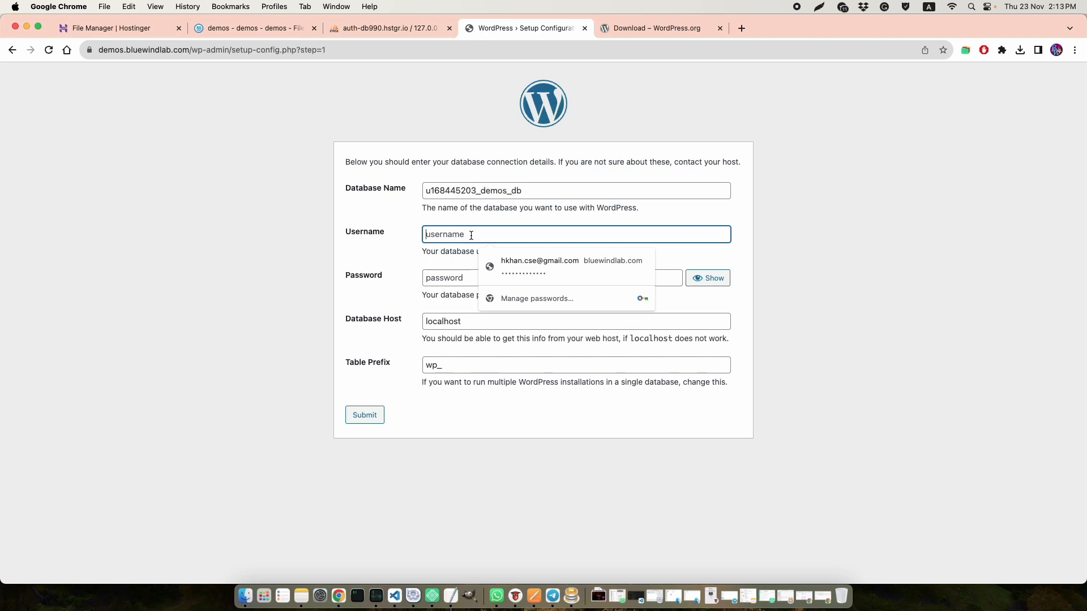
key("super+v")
left_click(467, 283)
key("super+v")
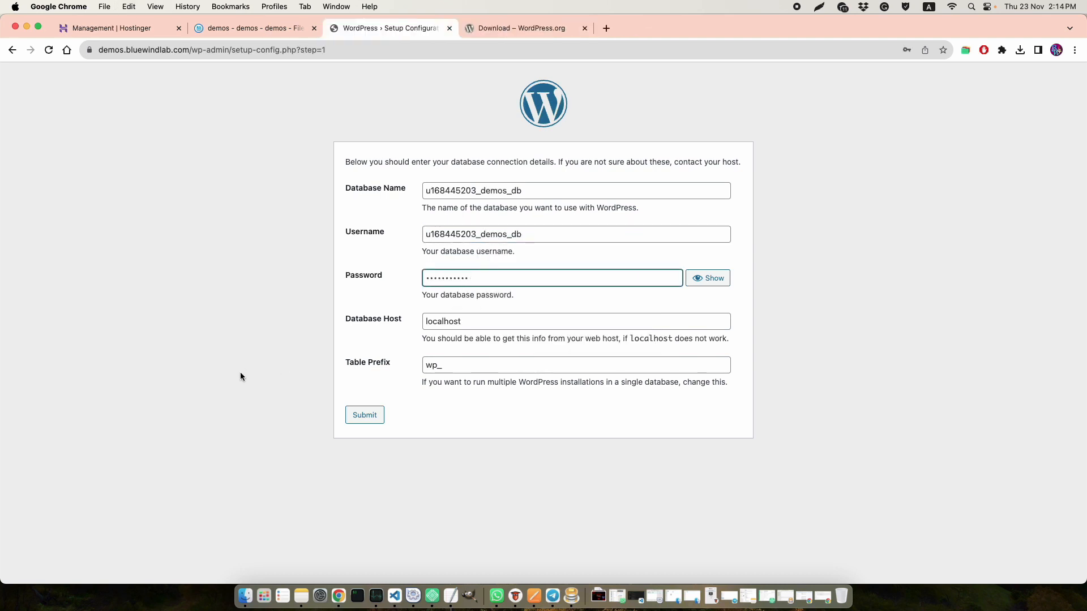
- Keep localhost as the database host, set the table prefix to demos_ and submit the connection details
left_click(476, 326)
key("super+a")
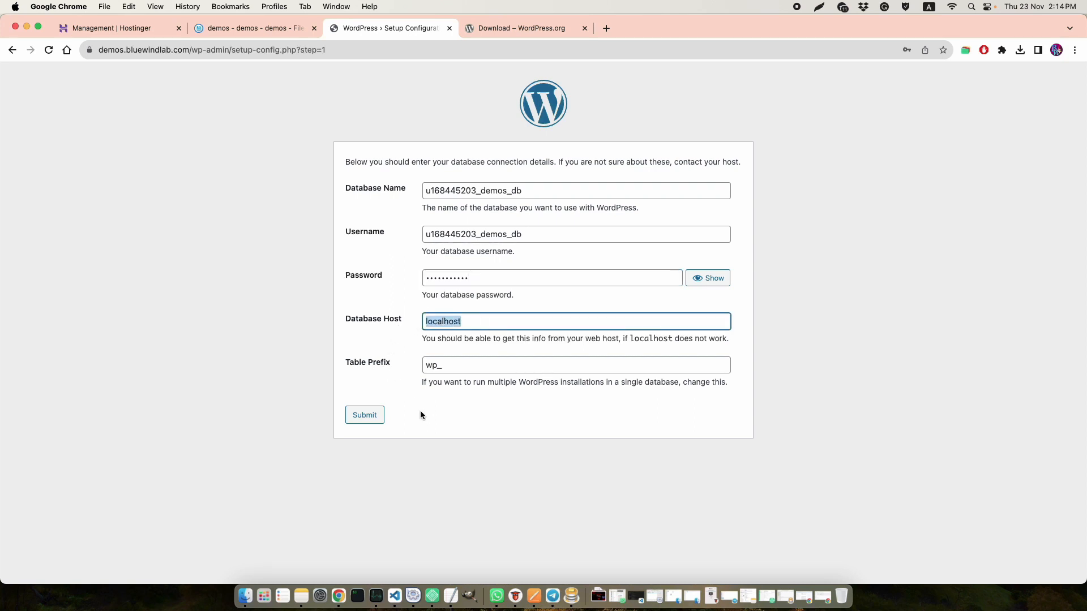
left_click(438, 366)
key("super+a")
type("demo_")
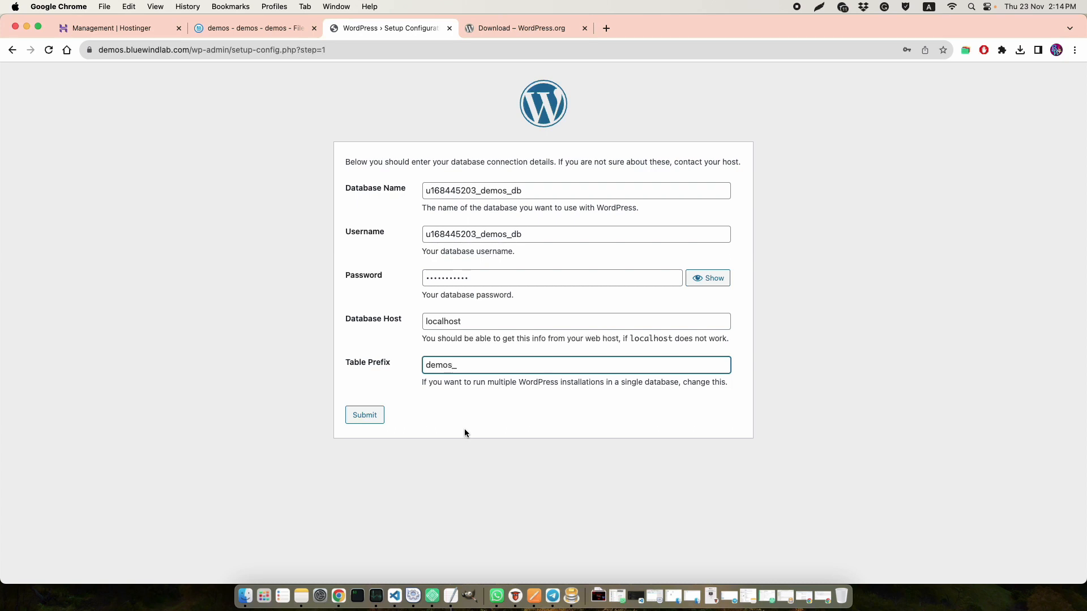
left_click(376, 422)
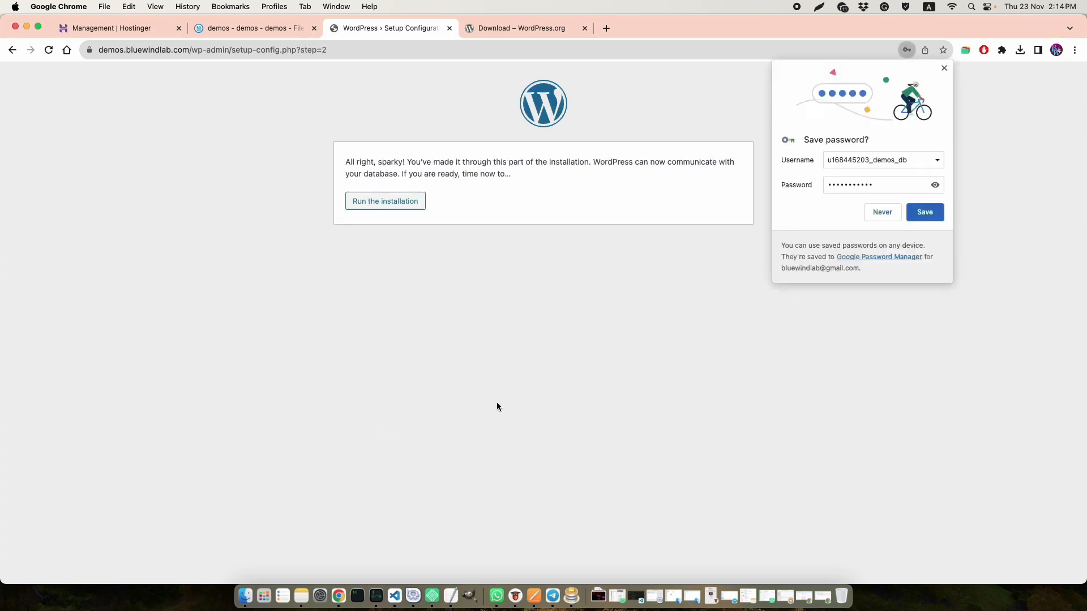
- Run the installation without saving the database password, and enter the site title Demo Site For BlueWindLab and username admin_demos
left_click(944, 68)
left_click(410, 208)
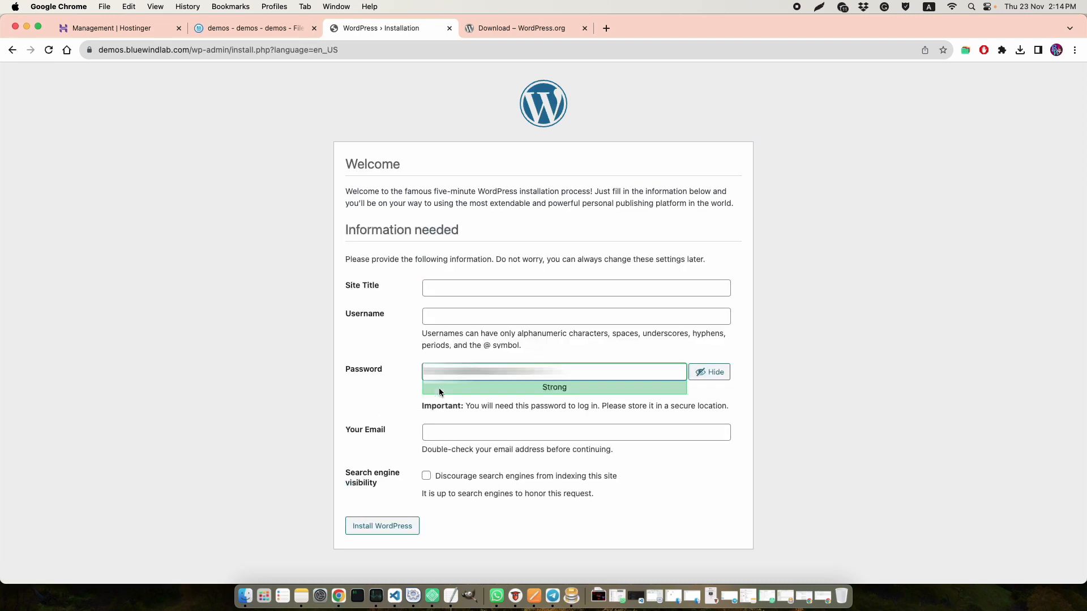
left_click(439, 284)
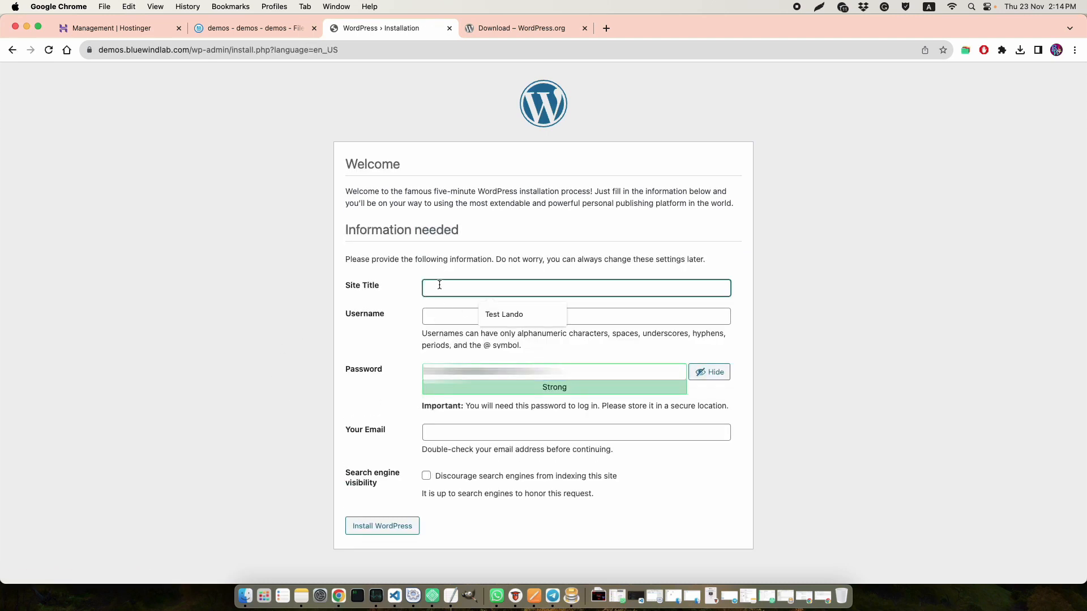
type("Demo Site For BlueWindLab")
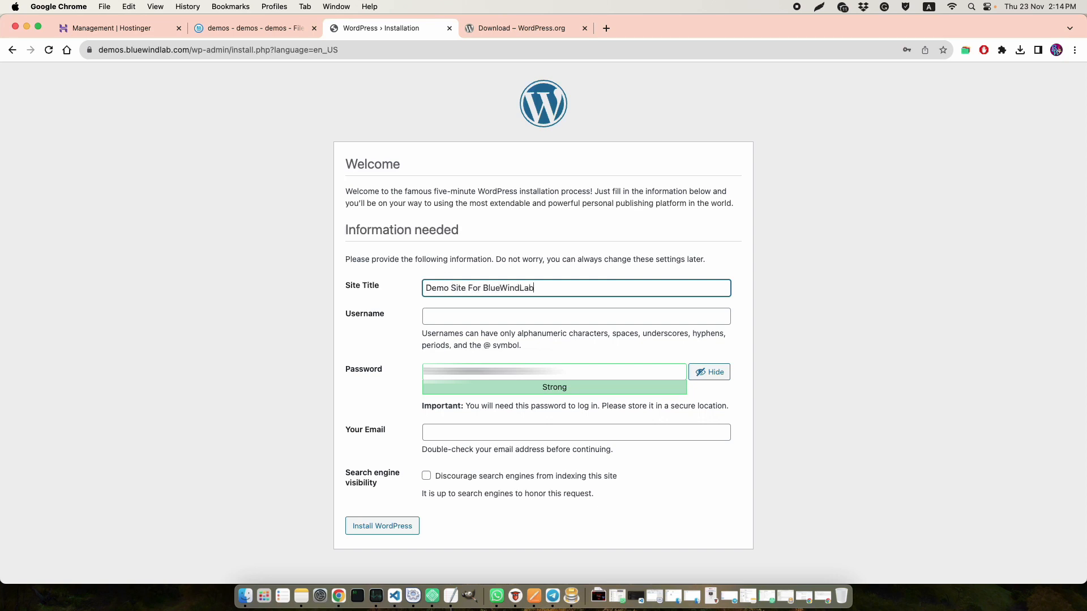
left_click(453, 320)
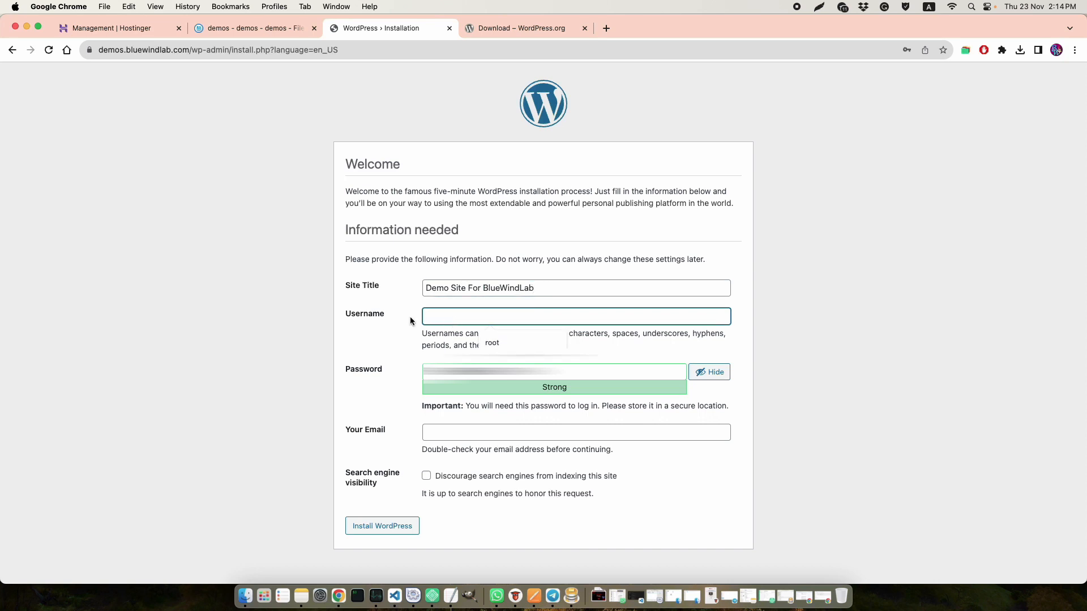
type("admin_demos")
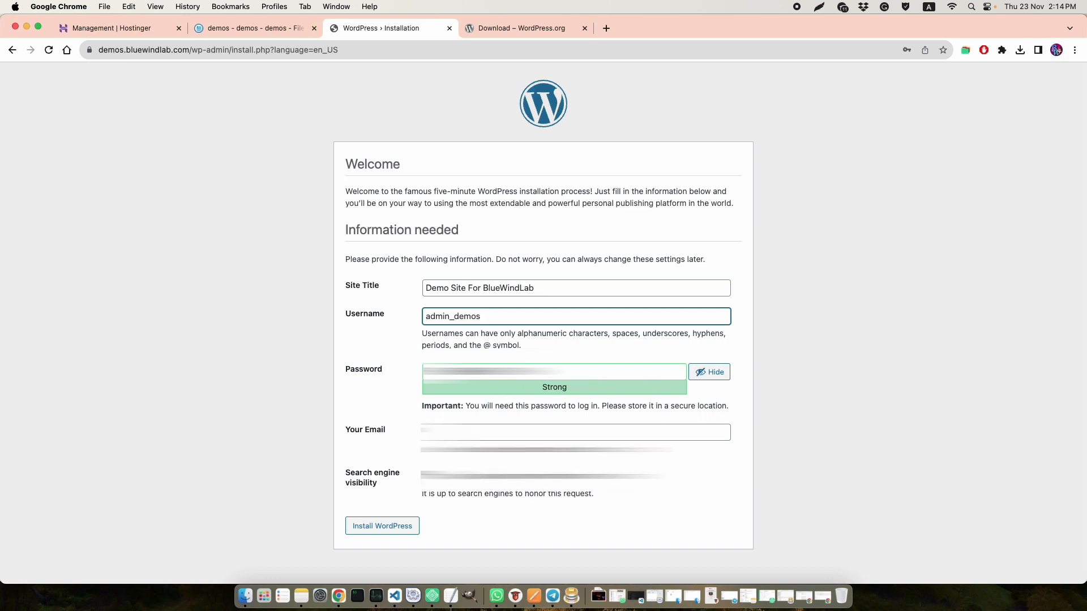
key("Tab")
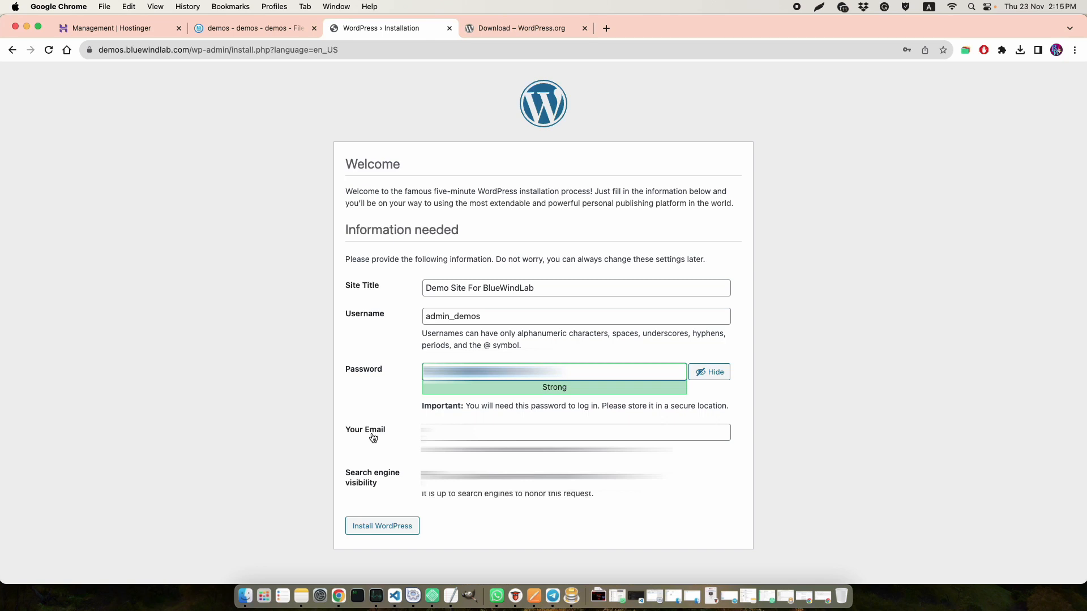
- Fill in the administrator's email, discourage search engines from indexing the site, and install WordPress, saving the login in the browser
left_click(444, 433)
left_click(532, 462)
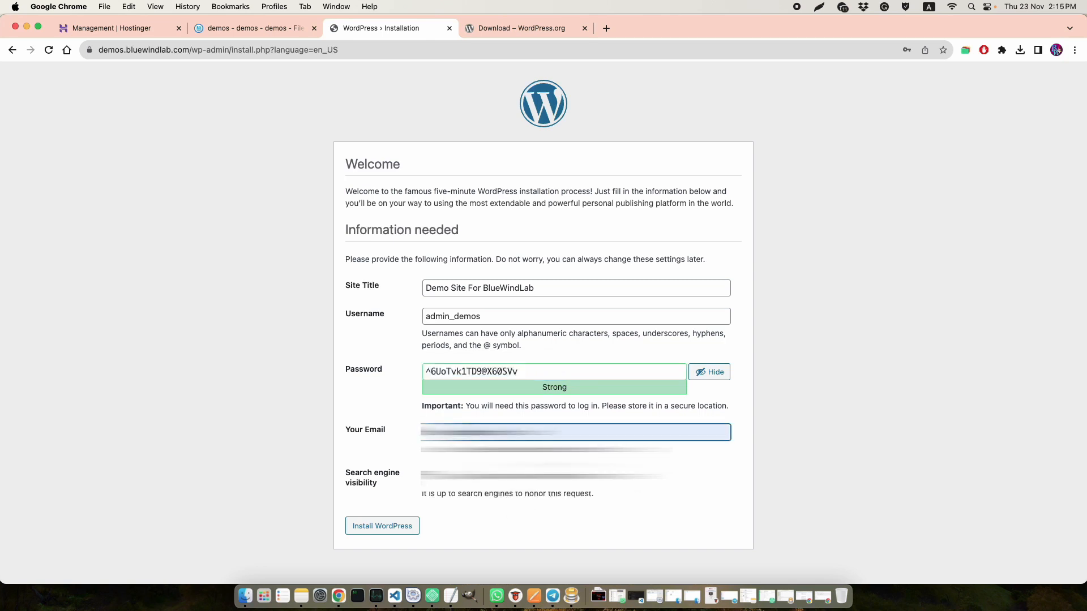
left_click(427, 476)
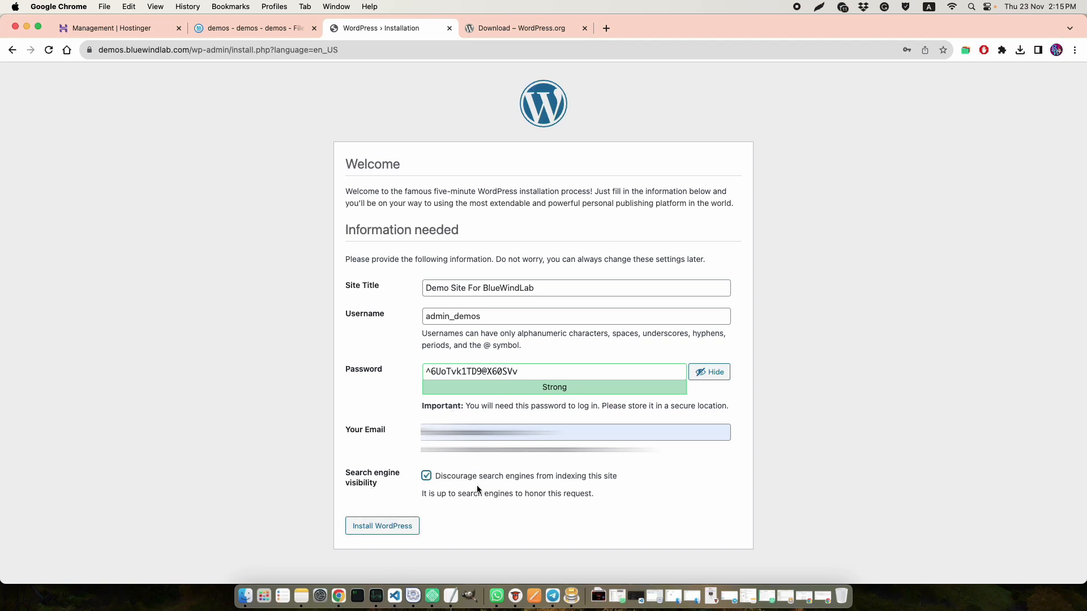
left_click(405, 528)
left_click(918, 213)
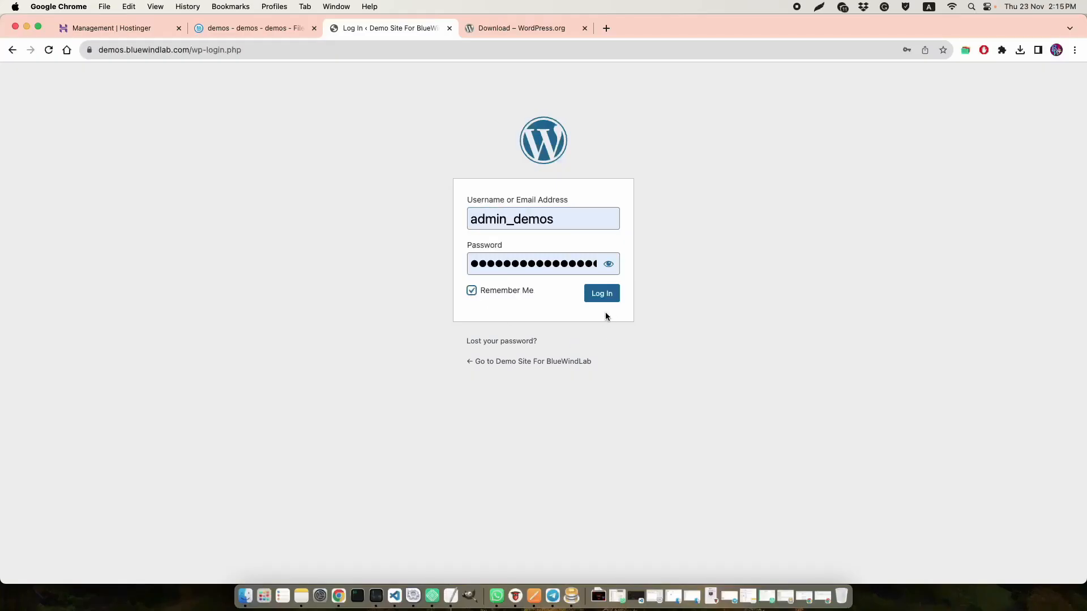
- Log in to the new site as admin_demos and dismiss the dashboard's welcome banner
left_click(604, 297)
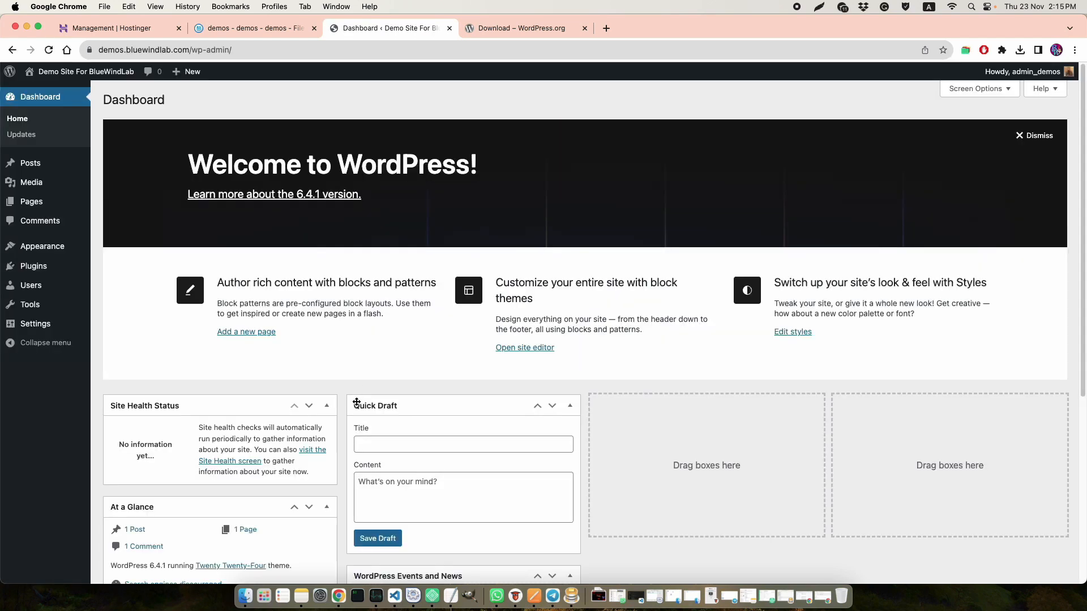
left_click(1052, 140)
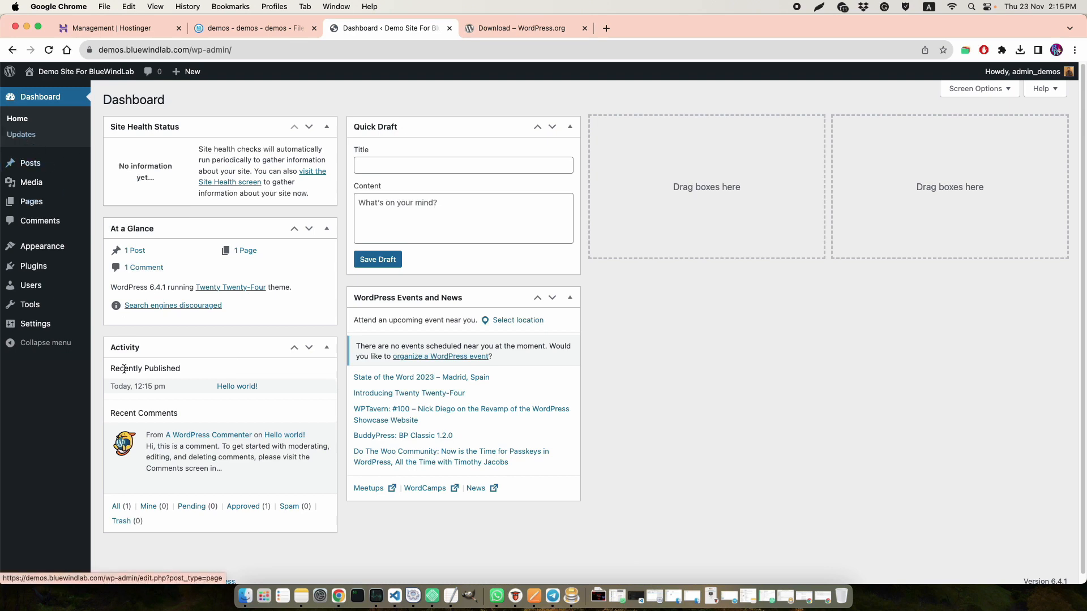
- Look over the dashboard and open the public Demo Site For BlueWindLab in a new browser tab
scroll(980, 502, "down", 1)
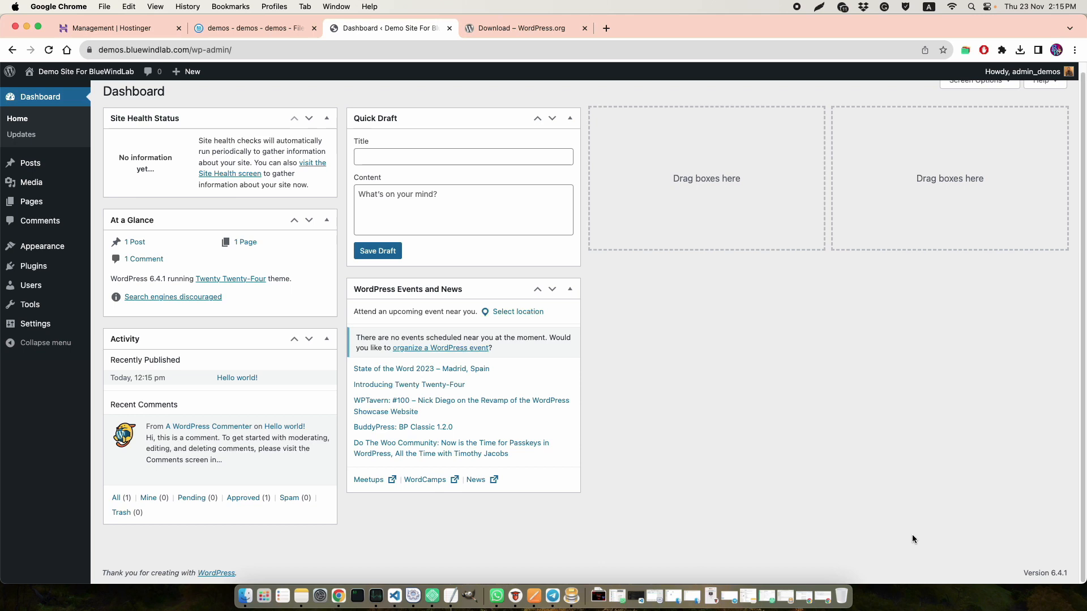
scroll(761, 446, "up", 1)
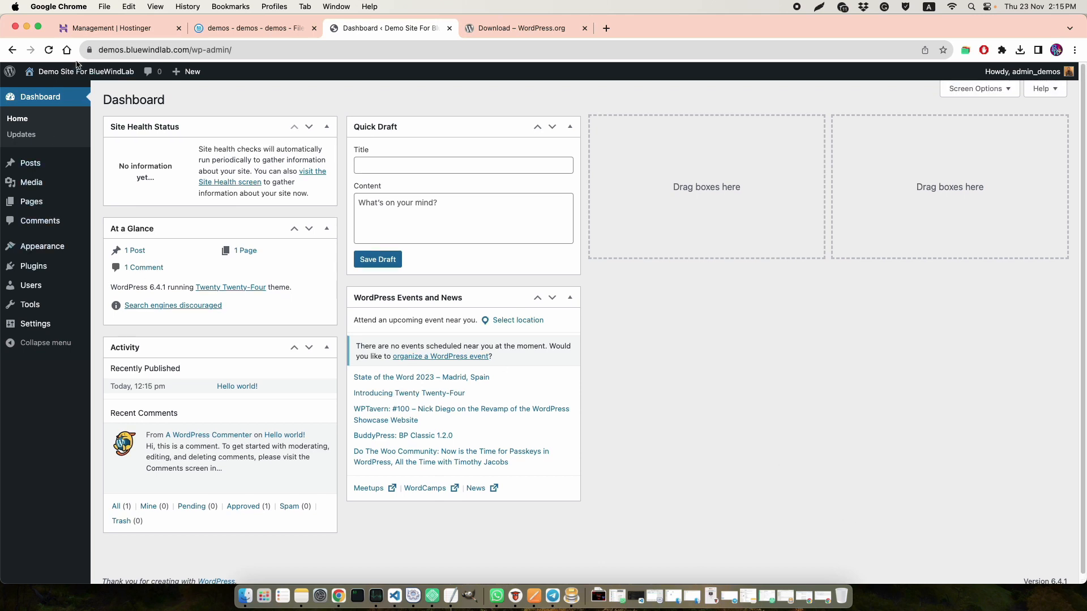
left_click(62, 97, "super")
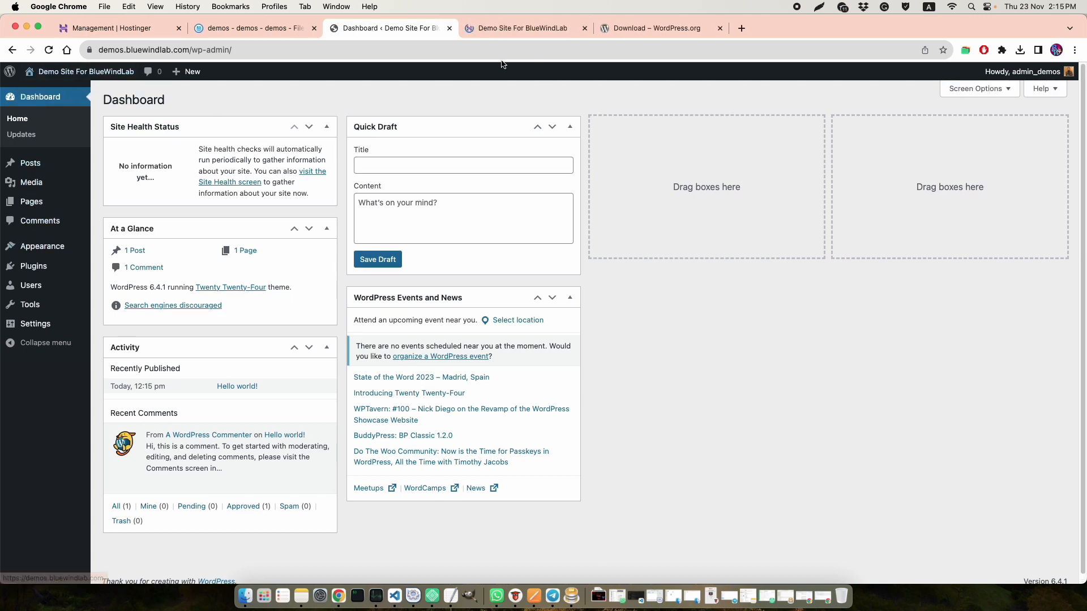
- Look over the public home page of the demo site and open it in the site editor
left_click(509, 28)
scroll(477, 331, "down", 10)
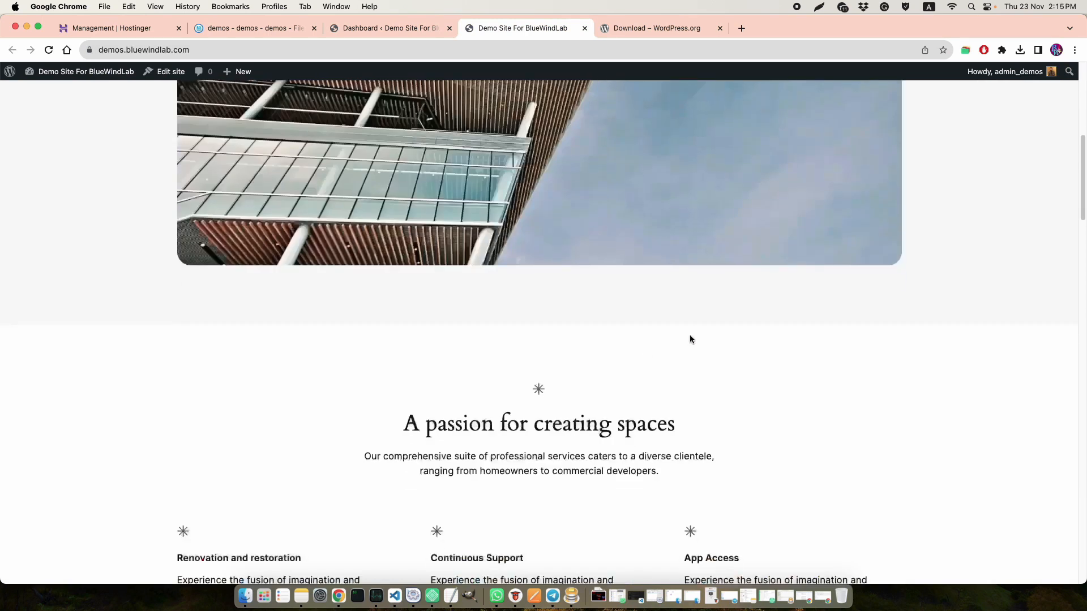
scroll(691, 379, "up", 8)
left_click(155, 76)
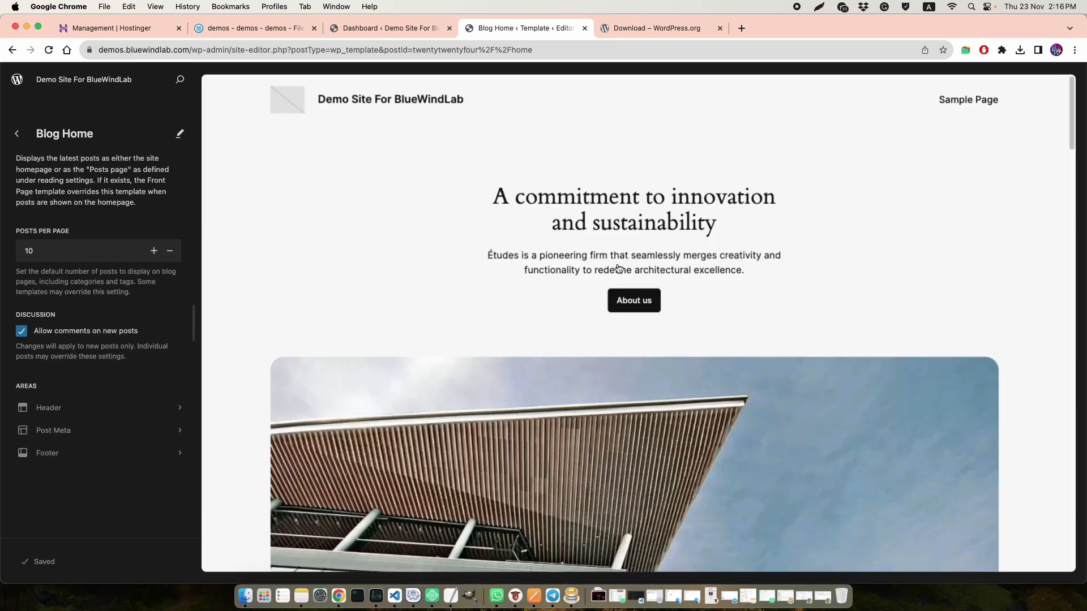
- Add an exclamation mark to the end of the heading "A commitment to innovation and sustainability" and save the Blog Home template
left_click(653, 203)
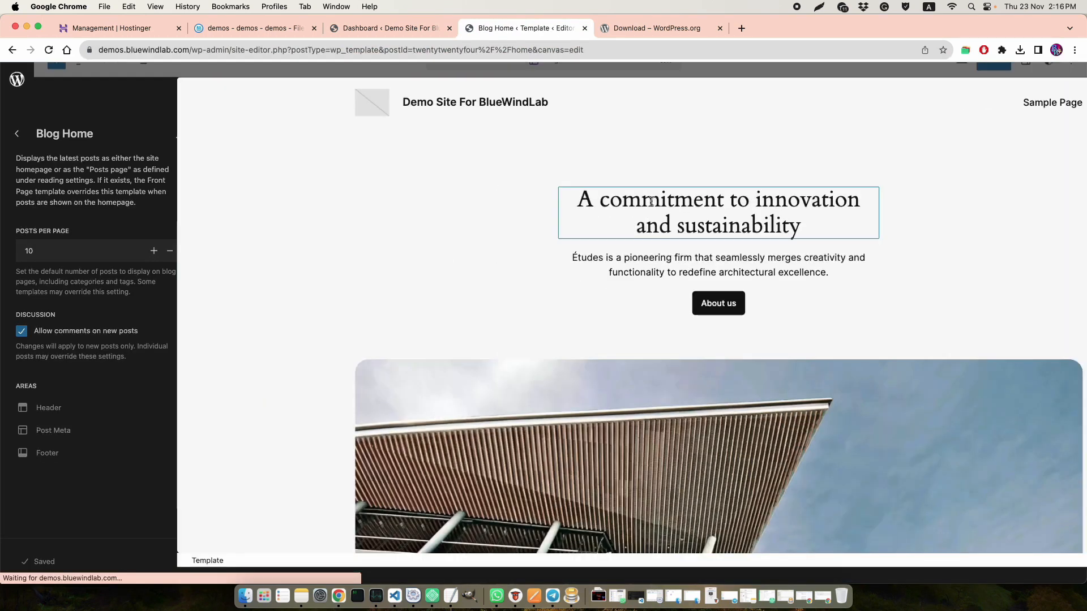
left_click(626, 249)
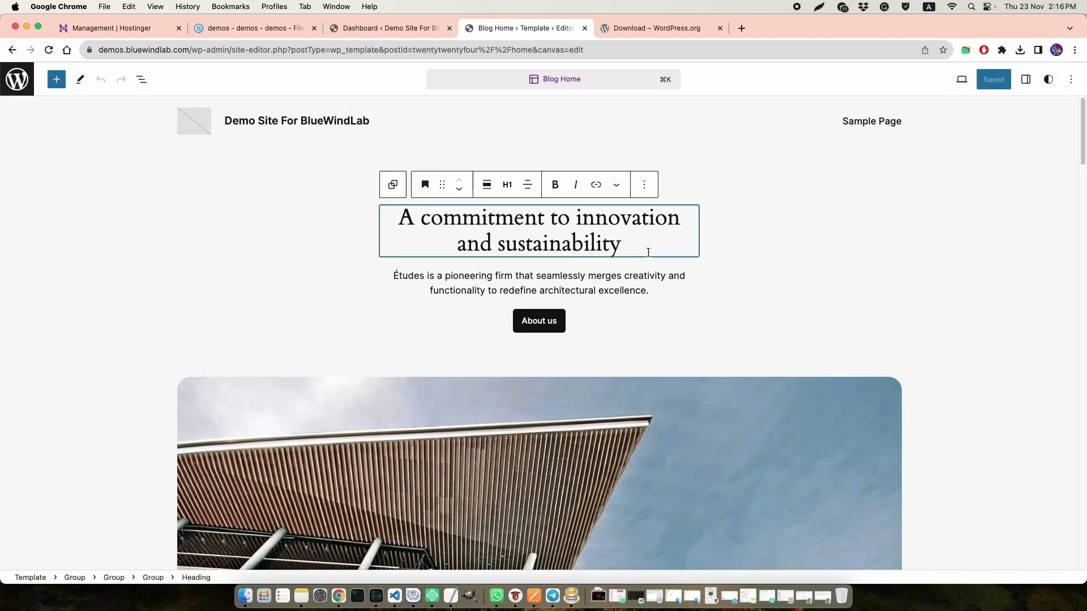
type("!")
key("super+s")
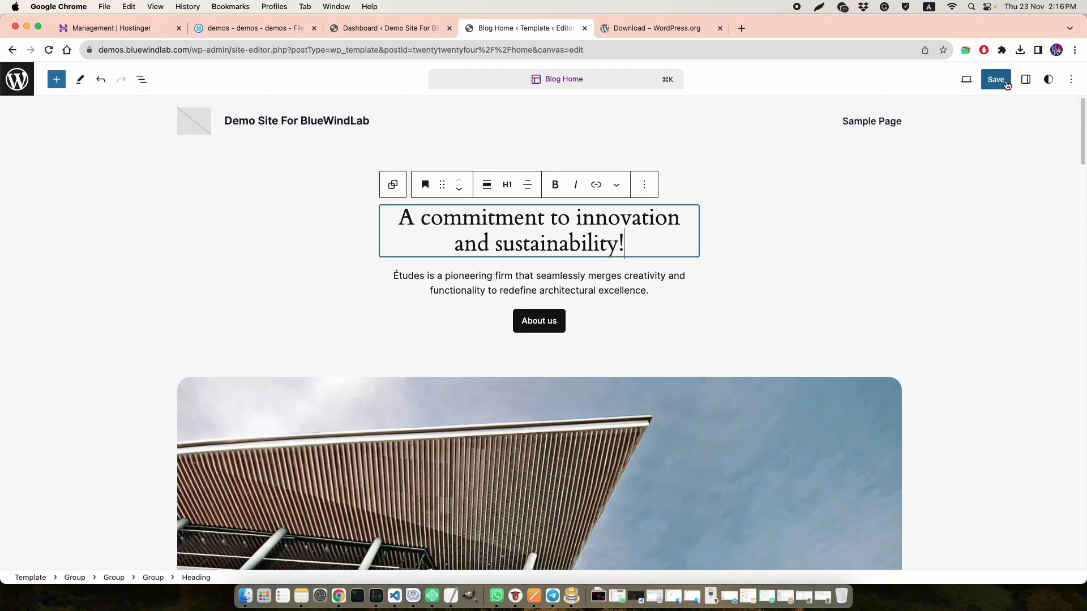
left_click(957, 84)
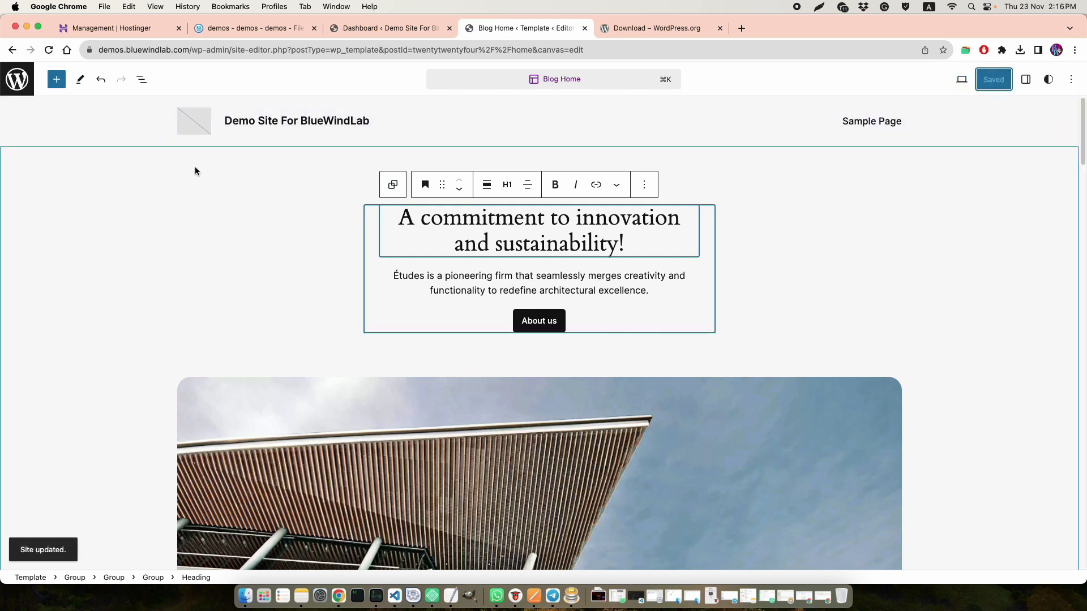
- Check the edited heading on the public home page and look through the rest of the page
left_click_drag(625, 218, 377, 185)
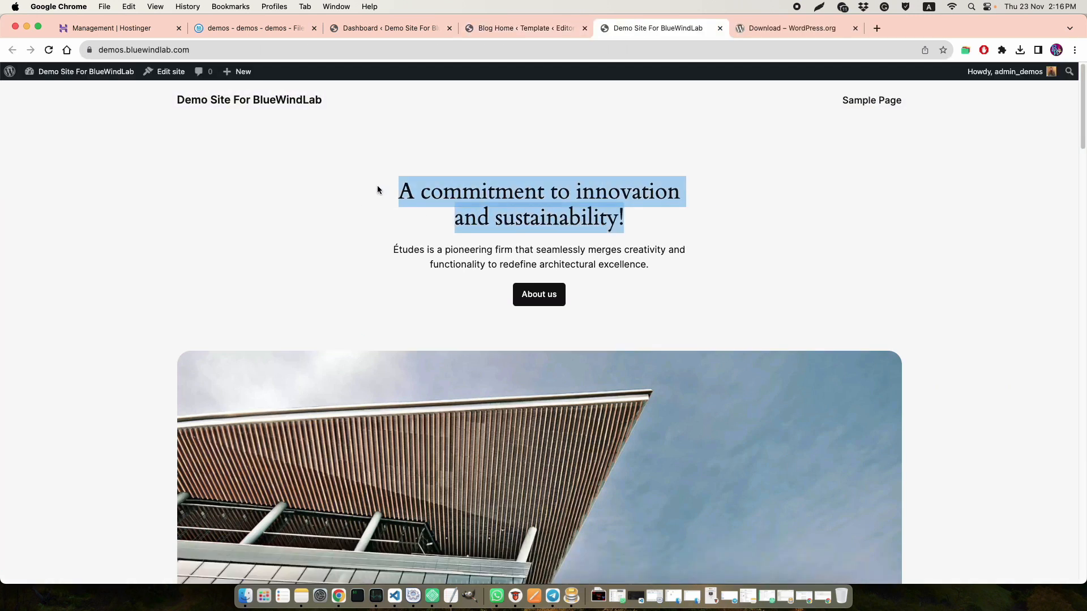
left_click(286, 214)
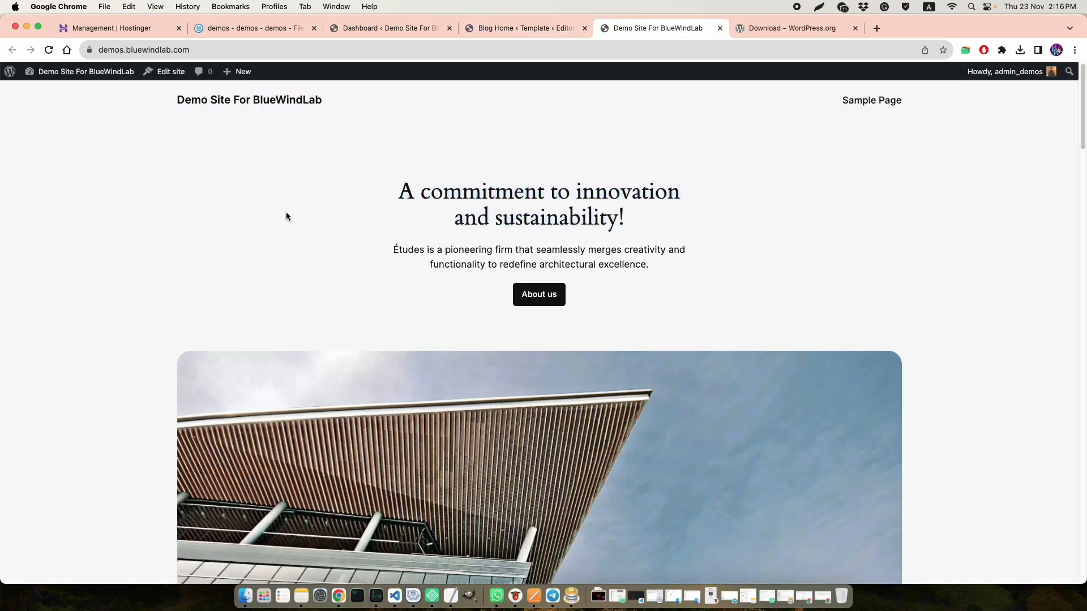
scroll(364, 388, "down", 20)
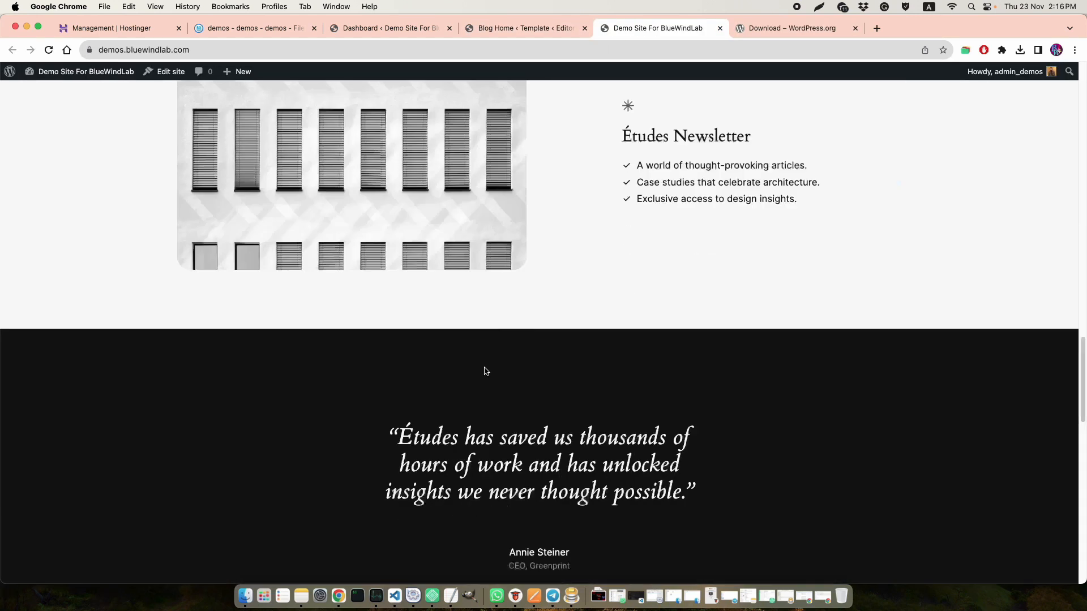
scroll(657, 368, "down", 6)
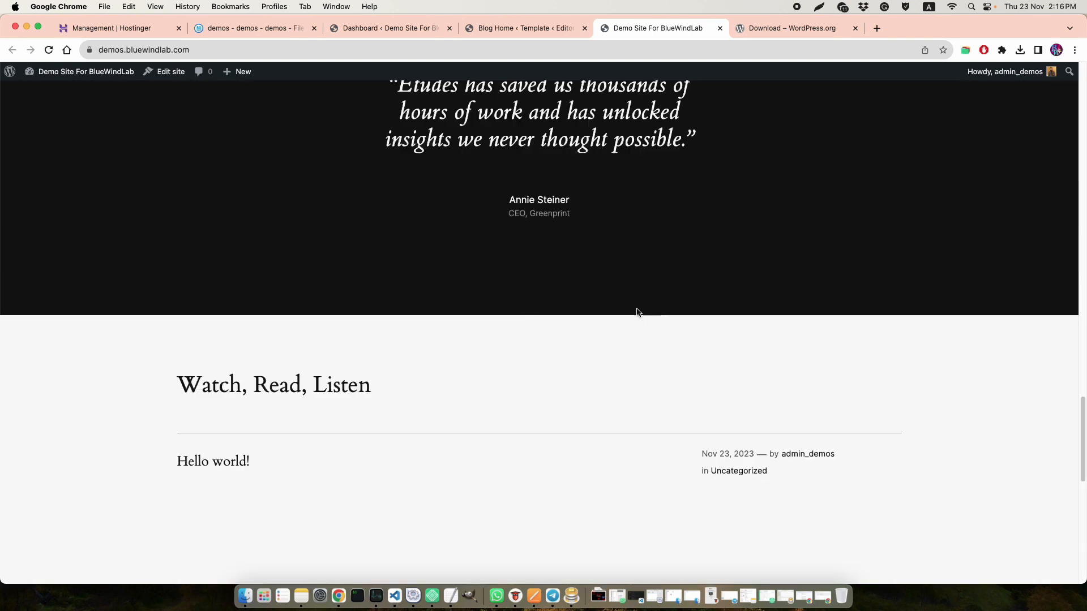
scroll(631, 270, "up", 20)
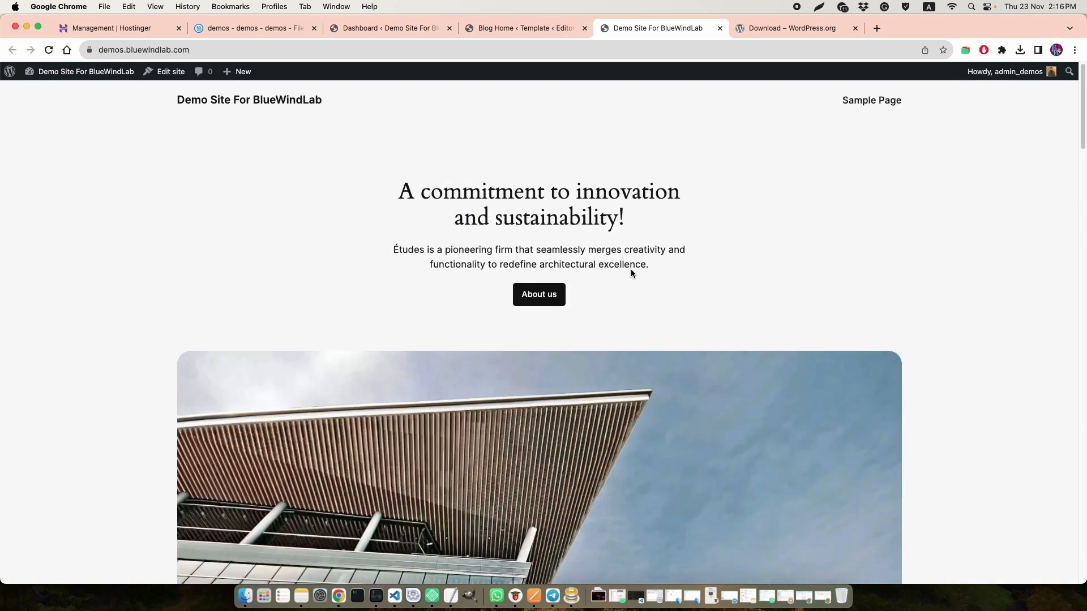
- Leave the site editor for the dashboard and set the timezone to UTC+3 in the site's general settings
left_click(532, 32)
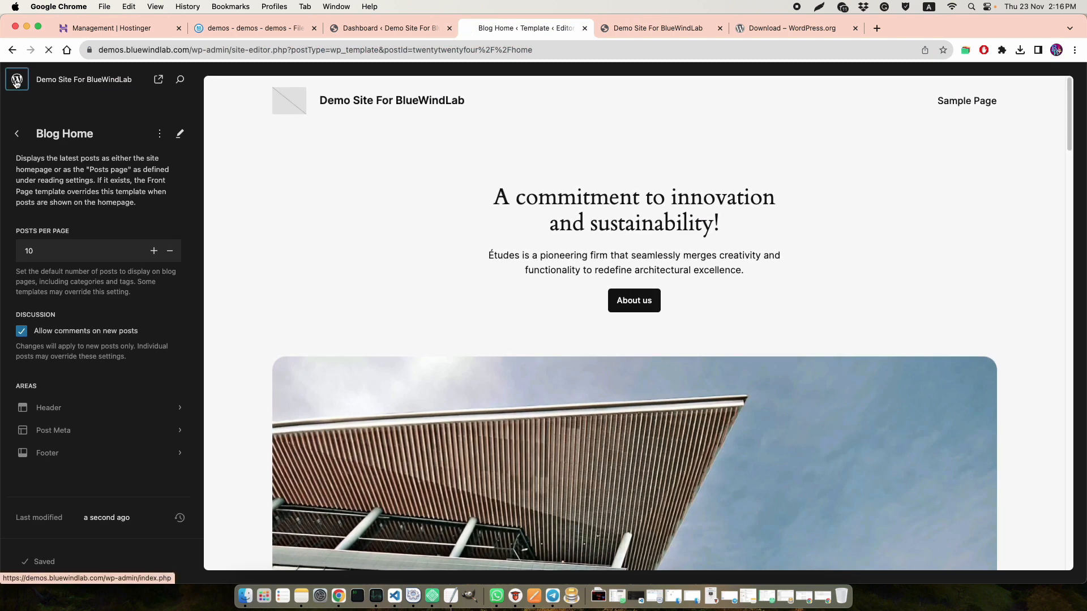
left_click(16, 79)
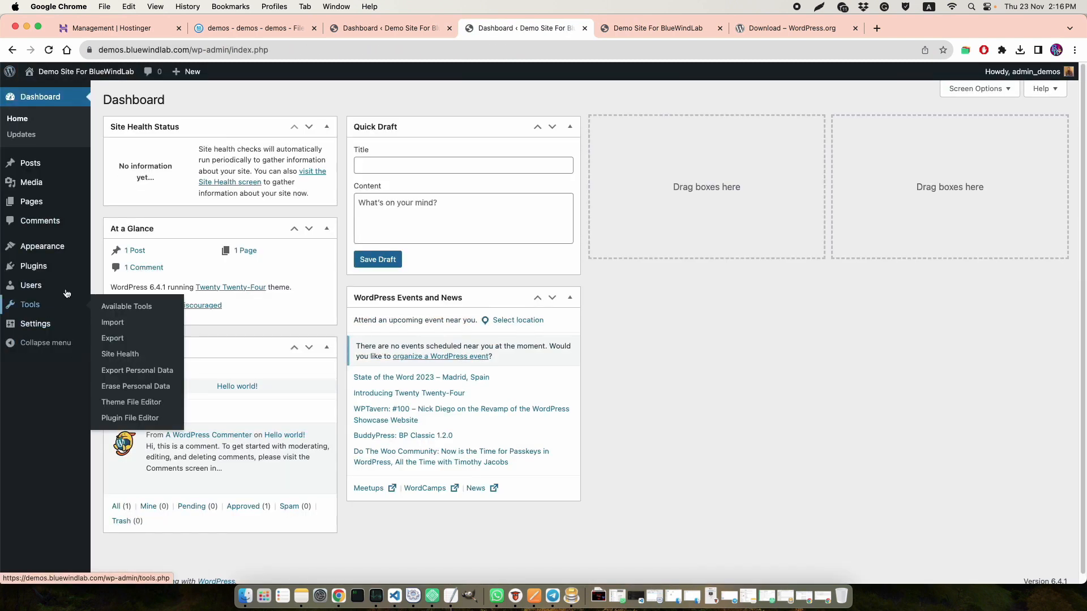
mouse_move(63, 324)
left_click(128, 327)
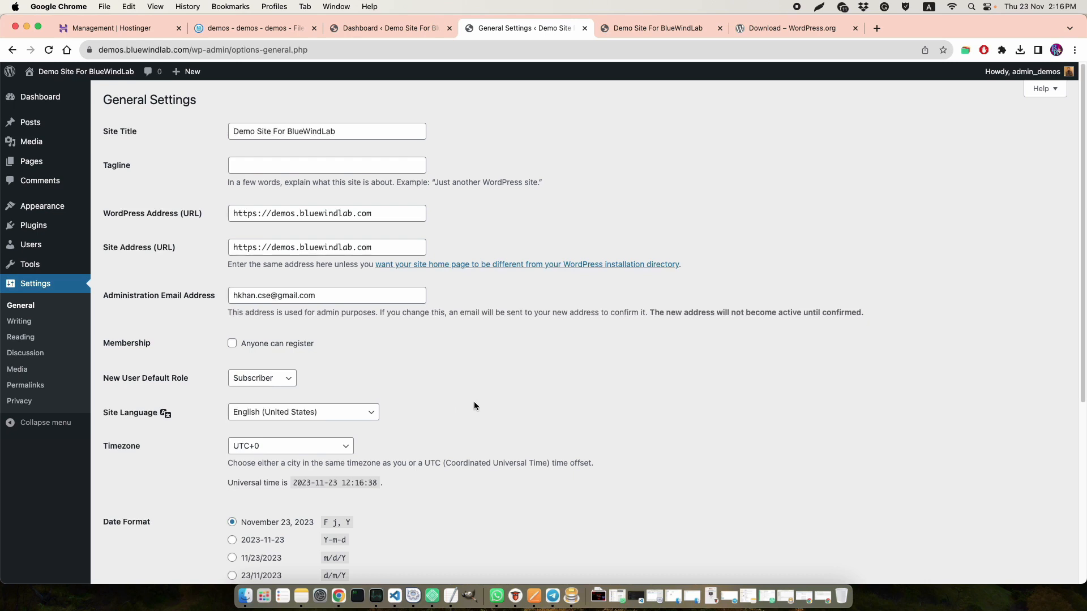
scroll(473, 401, "down", 3)
left_click(318, 378)
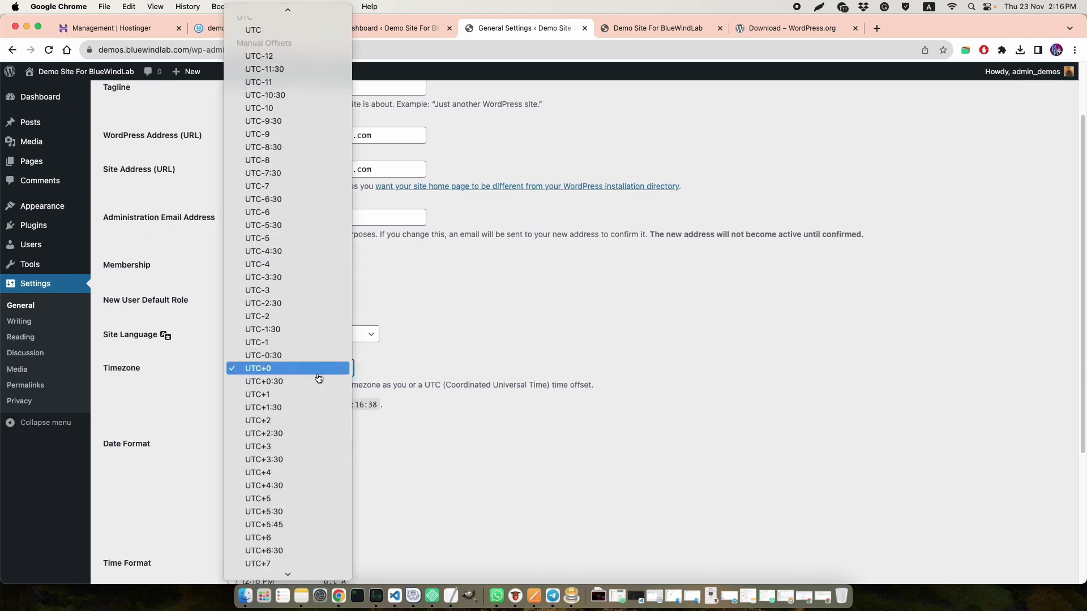
left_click(326, 447)
left_click(461, 442)
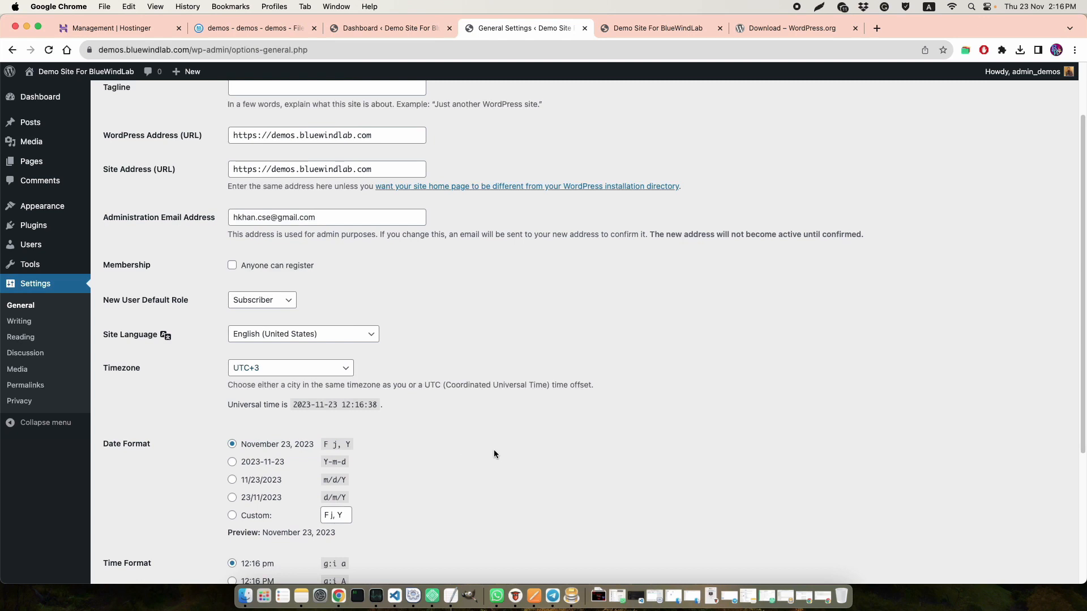
- Set the date format to d/m/Y and save the general settings
scroll(494, 449, "down", 1)
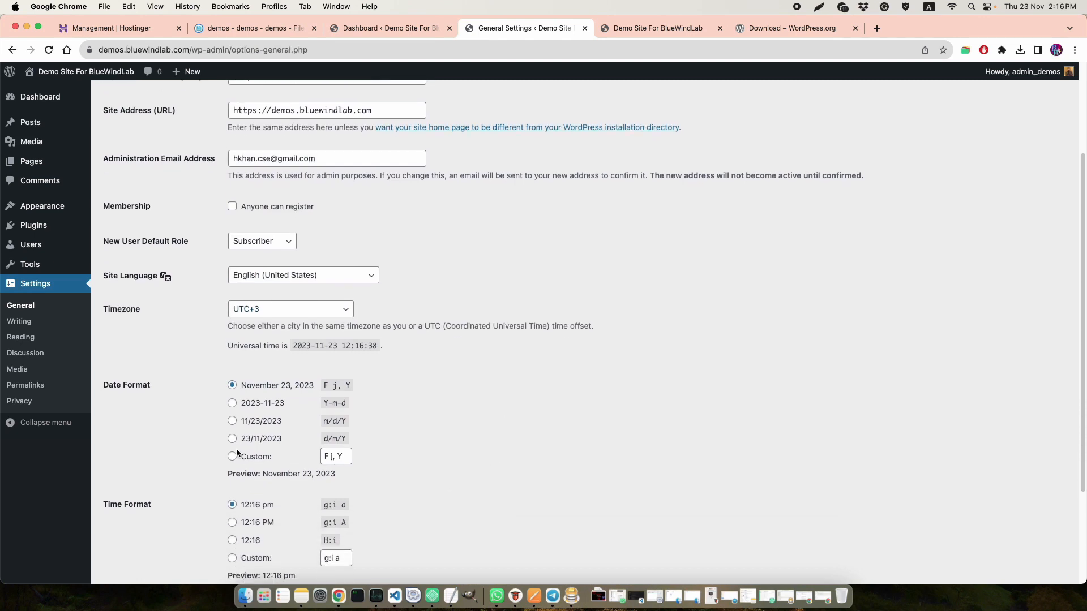
left_click(233, 441)
scroll(504, 440, "down", 2)
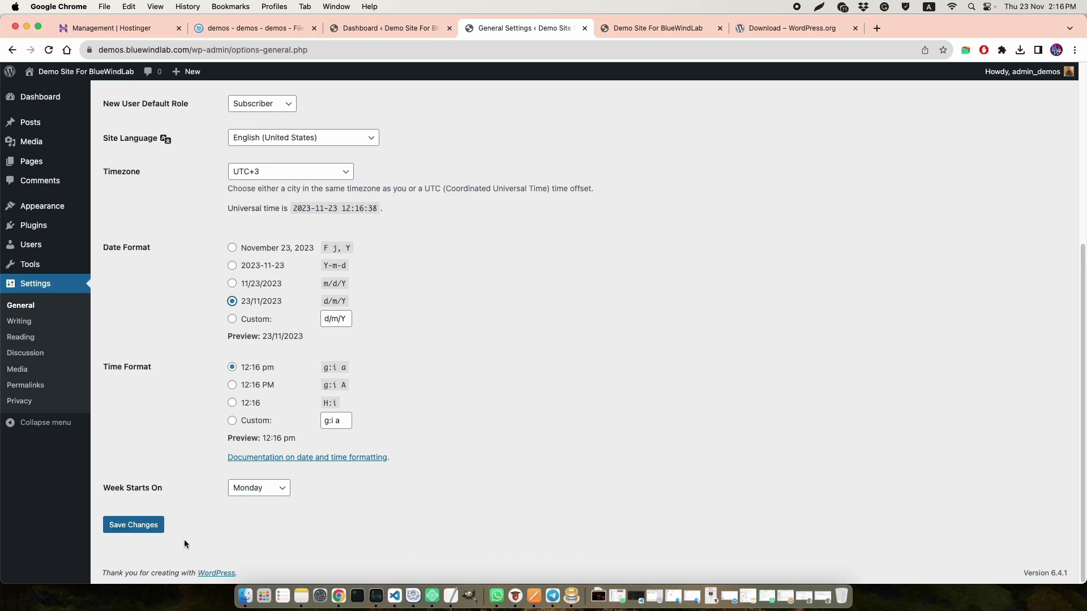
left_click(162, 531)
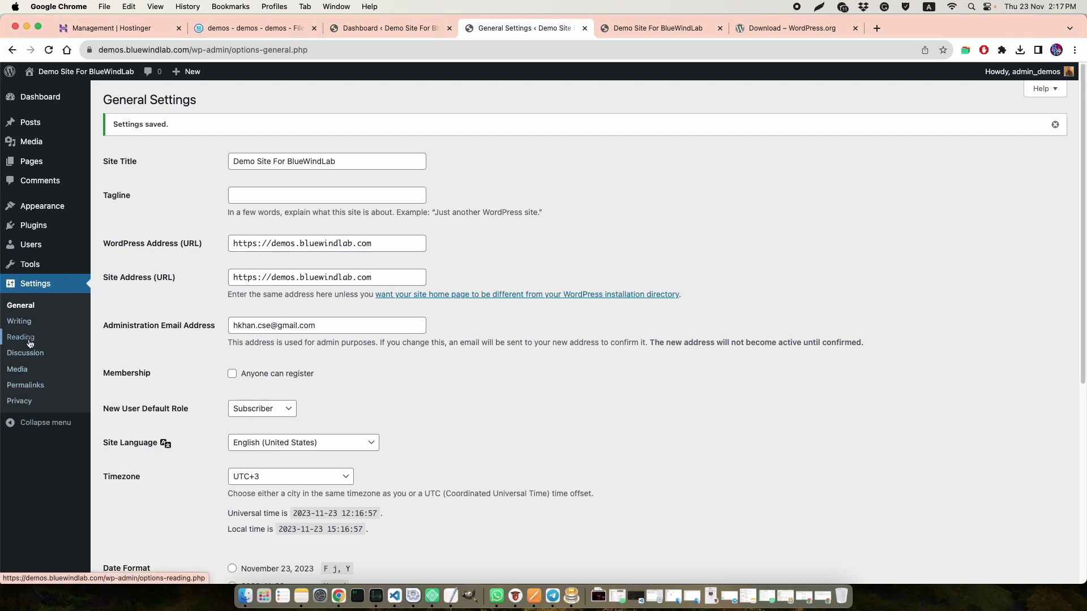
- Change the permalink structure to Post name and save the permalink settings
left_click(26, 385)
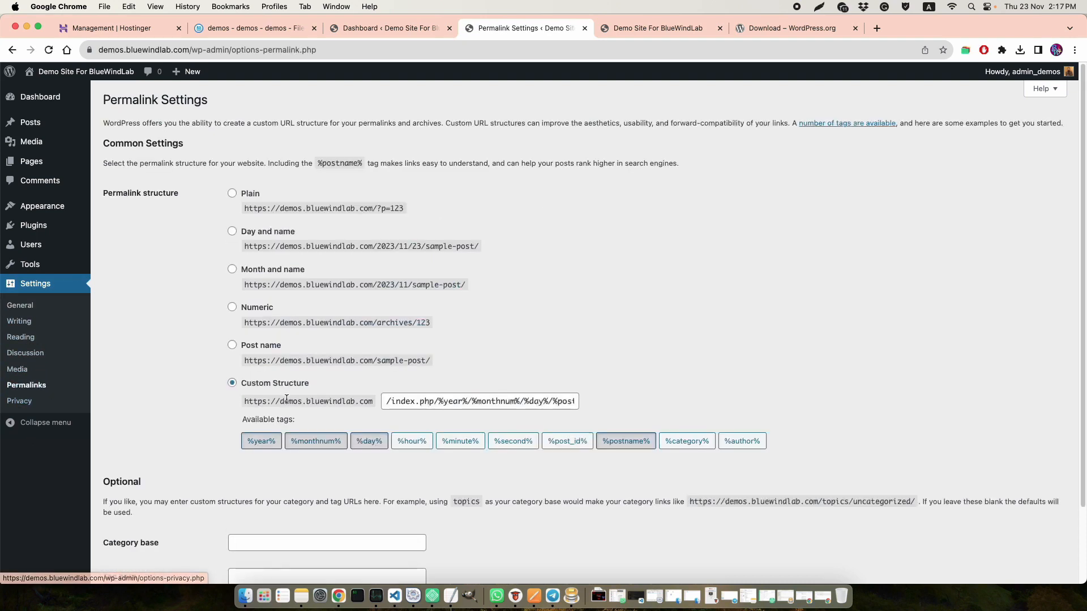
left_click(232, 346)
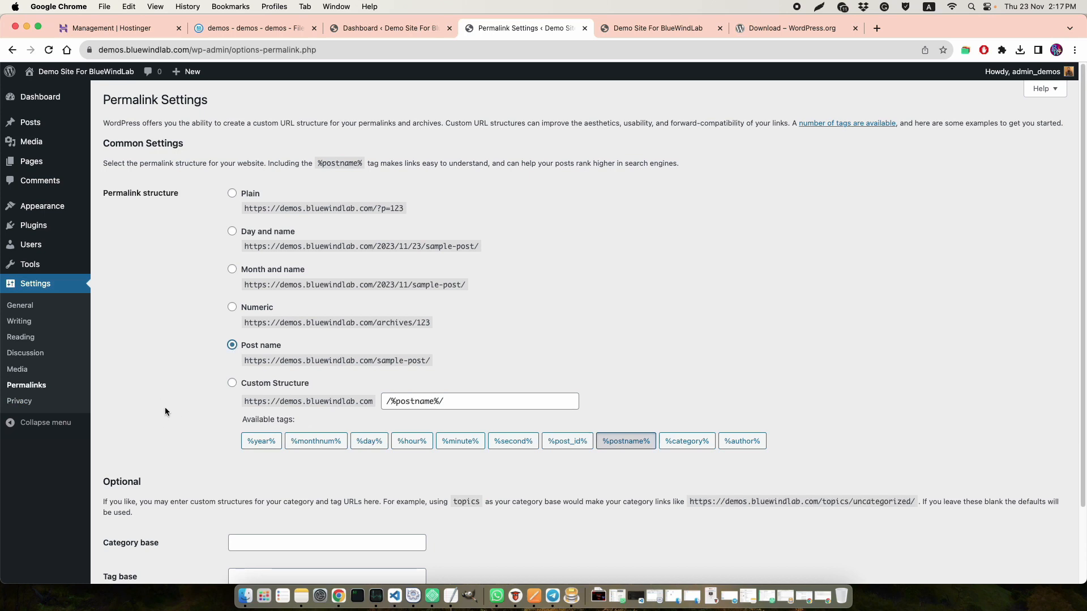
scroll(165, 406, "down", 3)
left_click(134, 525)
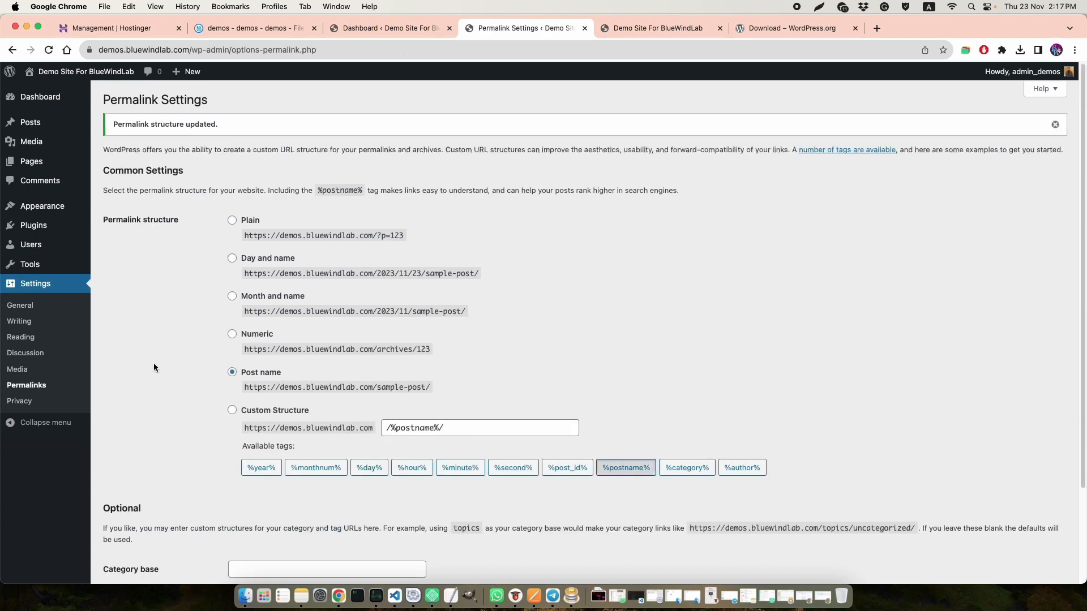
- Look over the lists of pages and posts, and view the Hello world! post on the site
left_click(44, 165)
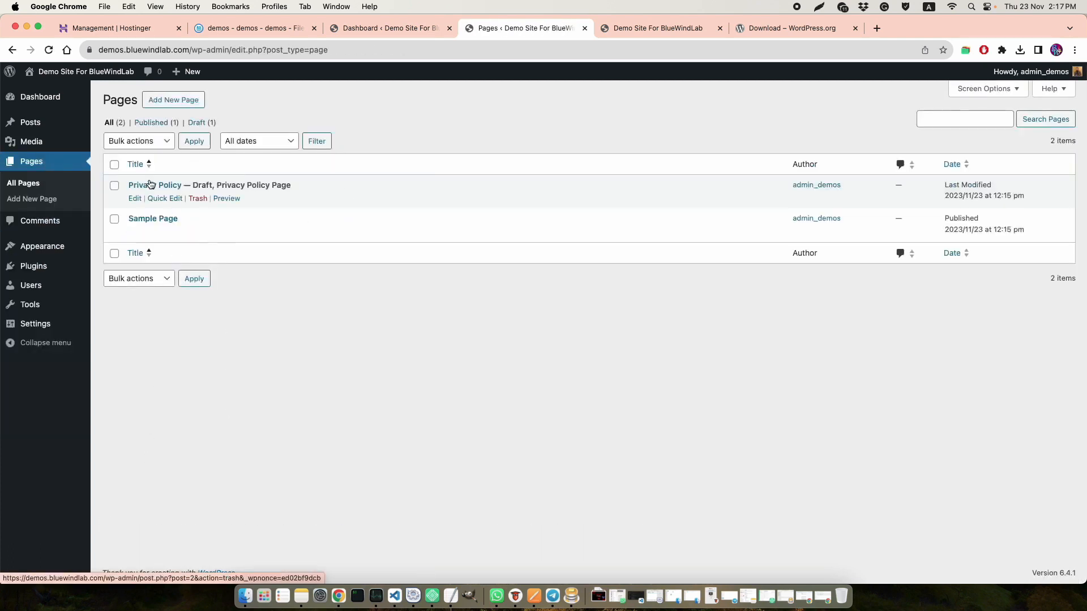
left_click(33, 123)
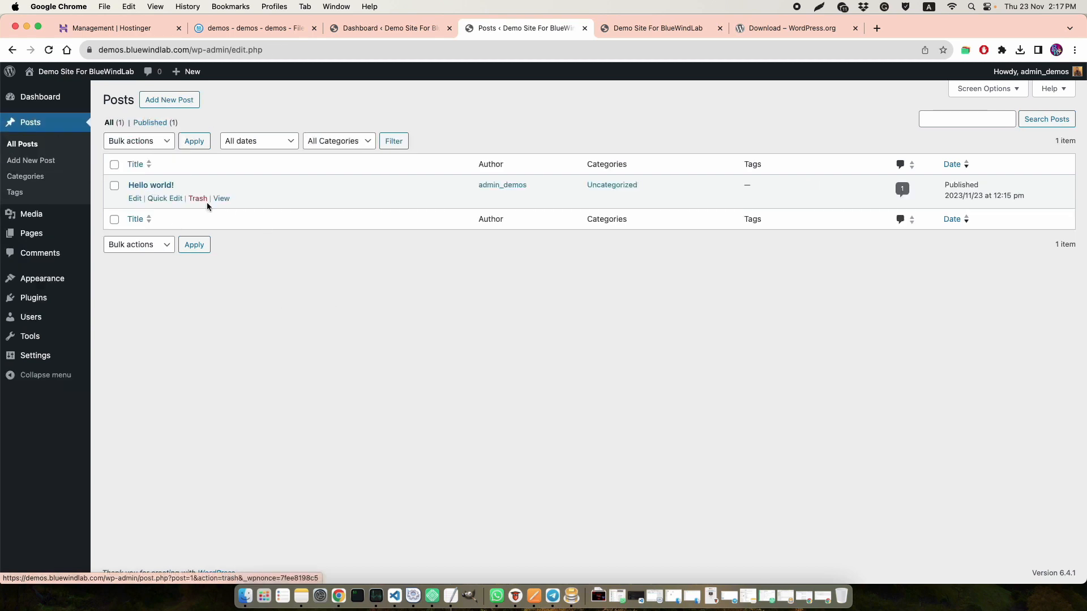
left_click(222, 199)
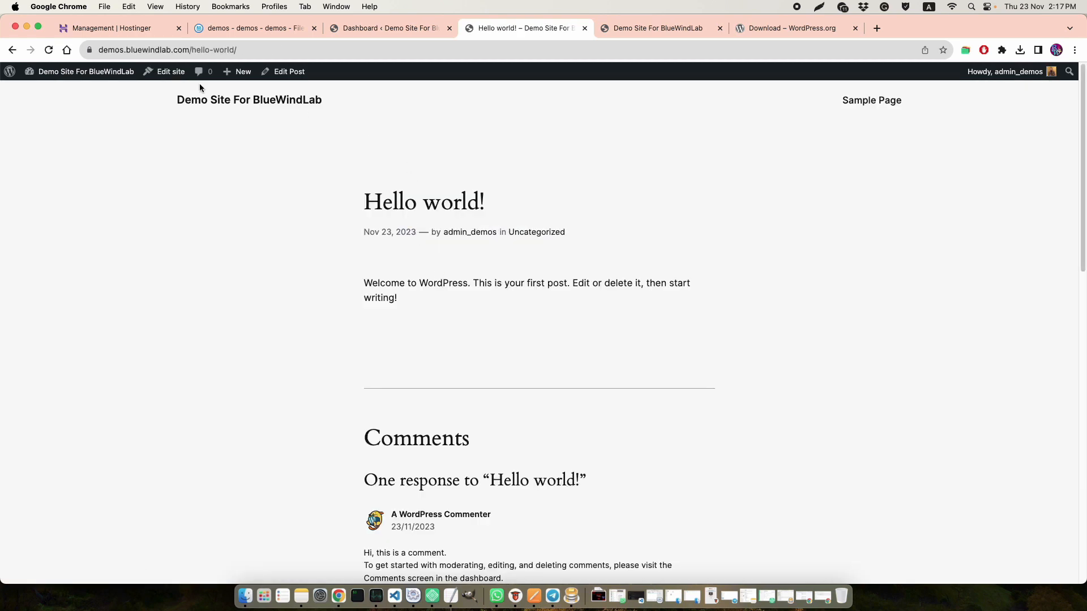
- Edit the Hello world! post, adding the paragraph "Hello World from WordPress !" below the existing text, and update the post
left_click(283, 73)
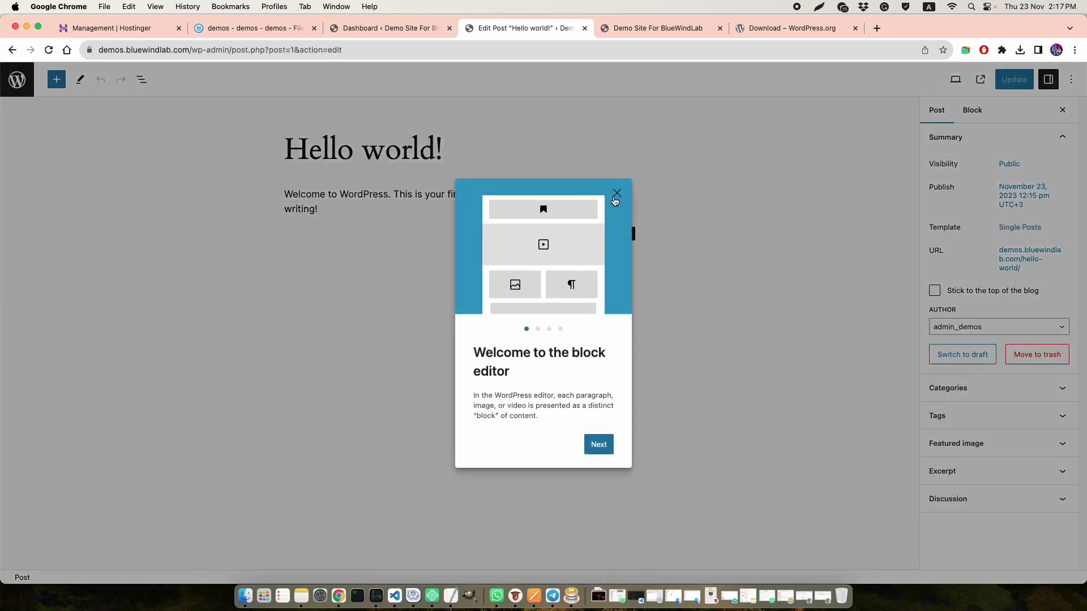
left_click(613, 192)
left_click(451, 276)
key("Return")
key("Return")
type("Hello World from WordPress !")
key("super+s")
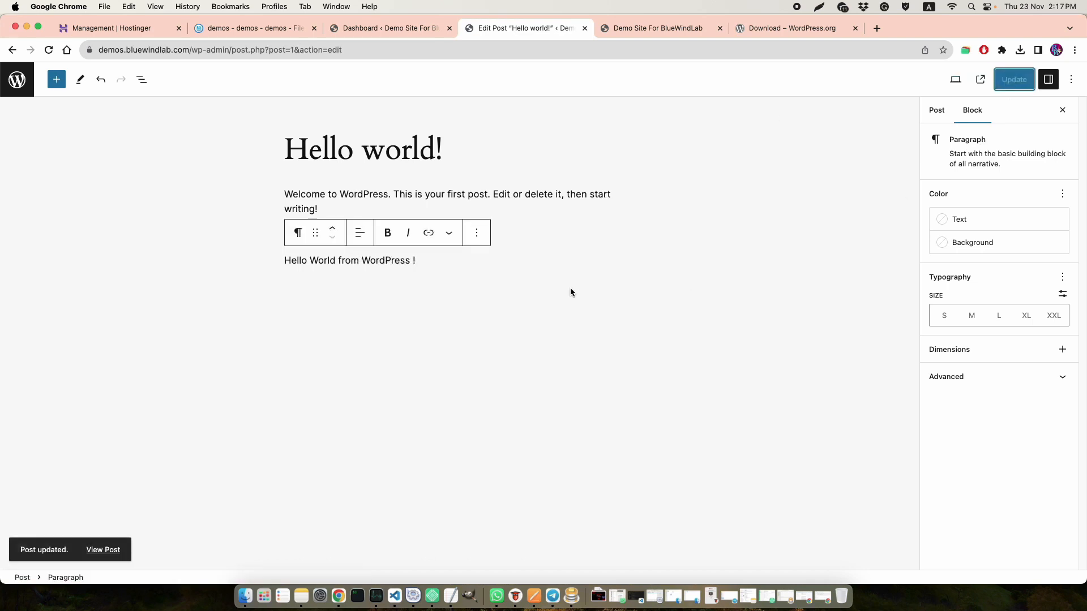
- View the updated Hello world! post on the site and check its added paragraph
left_click(116, 549)
left_click_drag(365, 326, 508, 325)
left_click(583, 332)
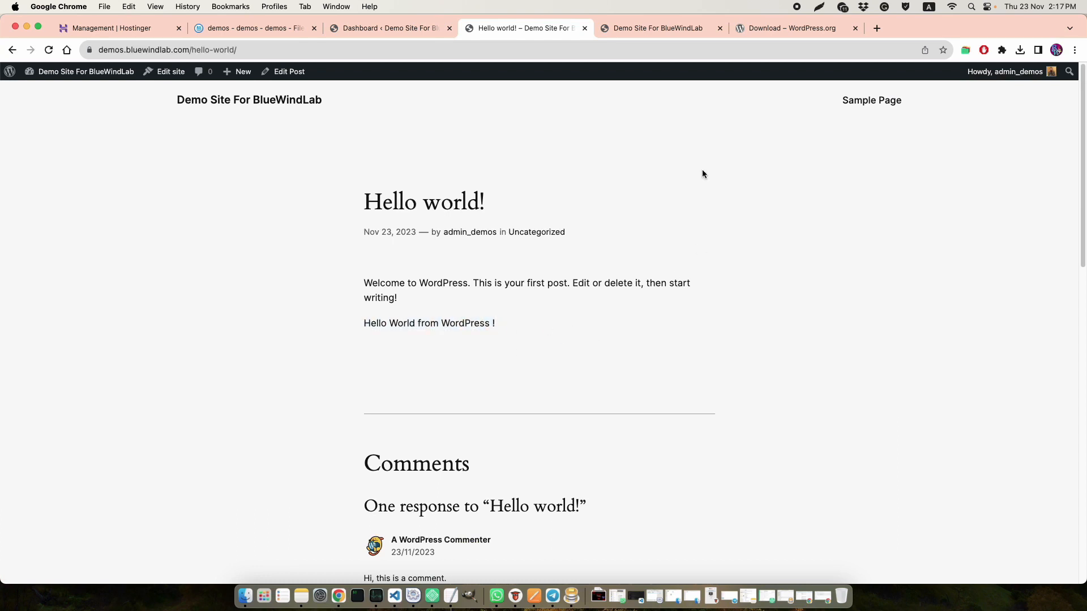
- Open the admin dashboard from the public home page and go back to the published Hello world! post
left_click(643, 31)
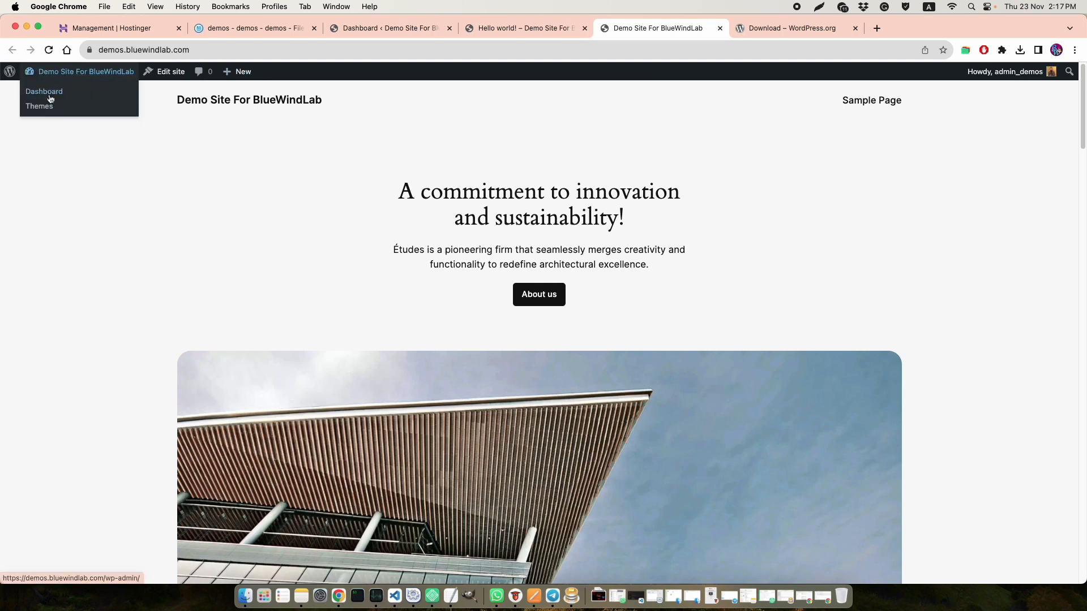
left_click(50, 92)
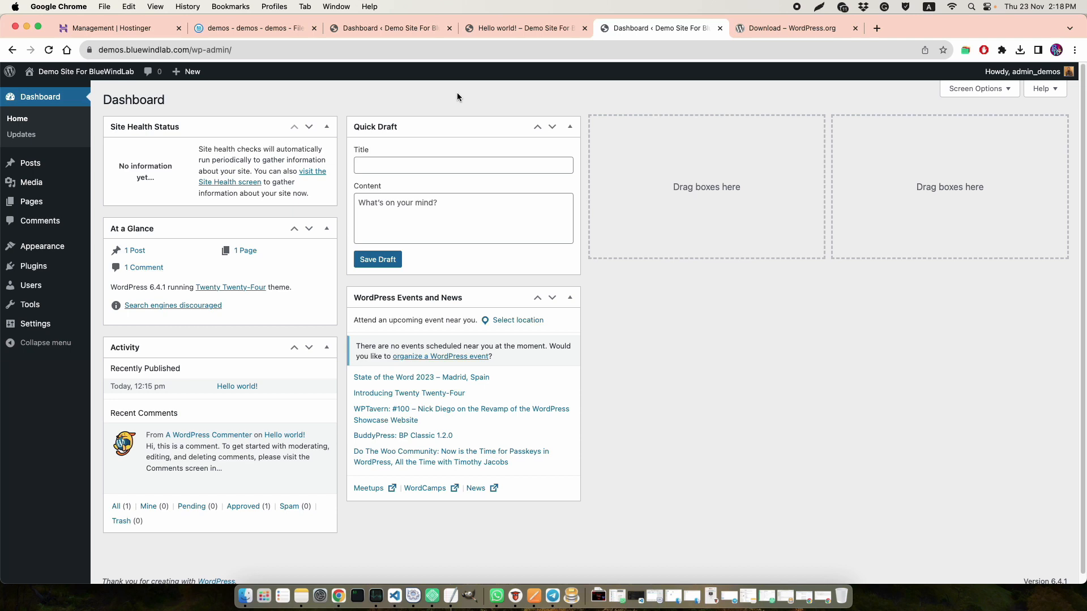
left_click(493, 28)
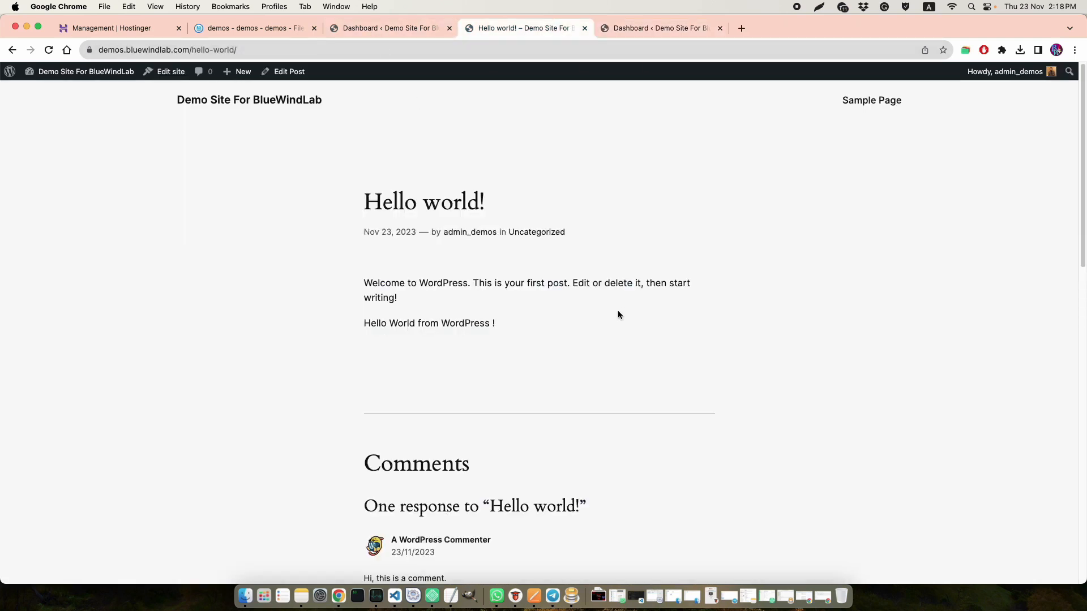